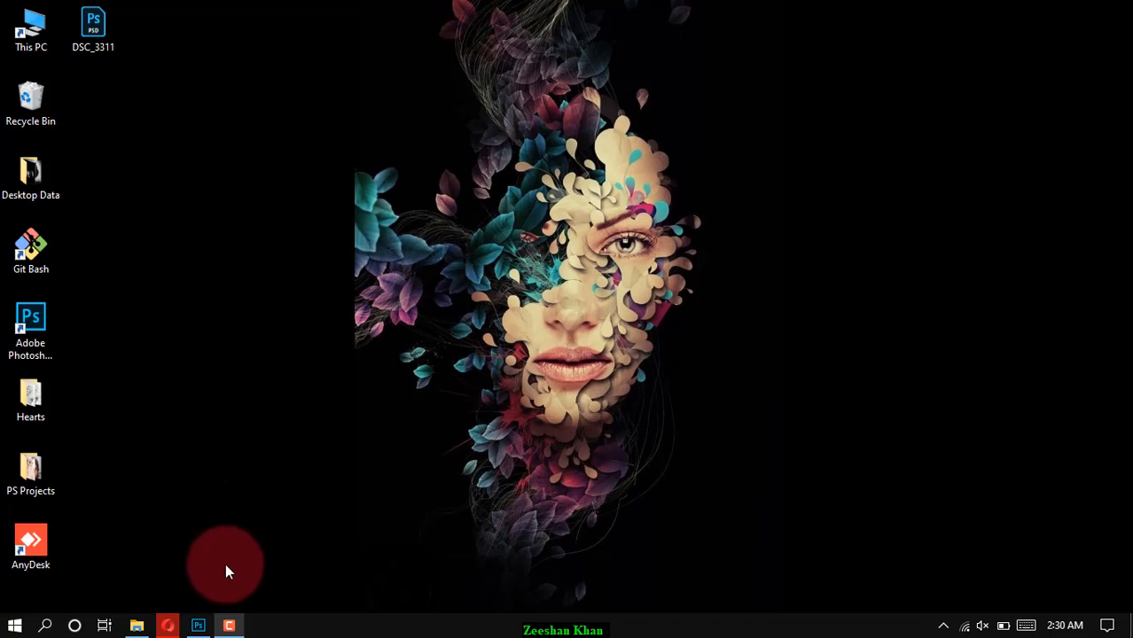
Switch to Photoshop and examine the toolbar's extra tools, eyedropper, quick selection and lasso tool groups.
click(198, 626)
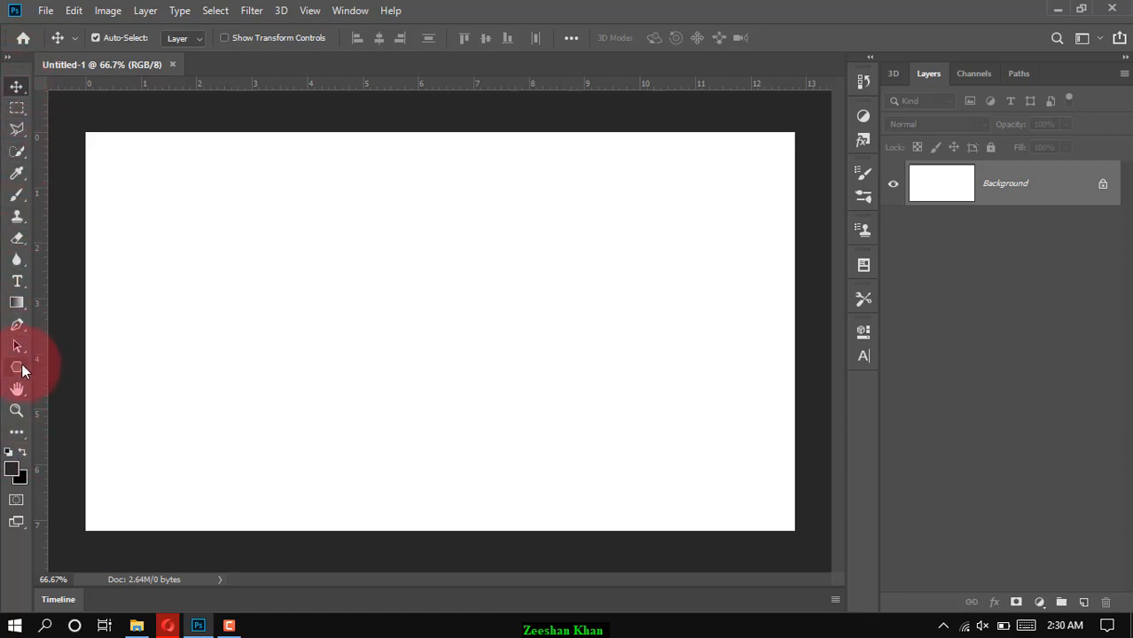
click(10, 454)
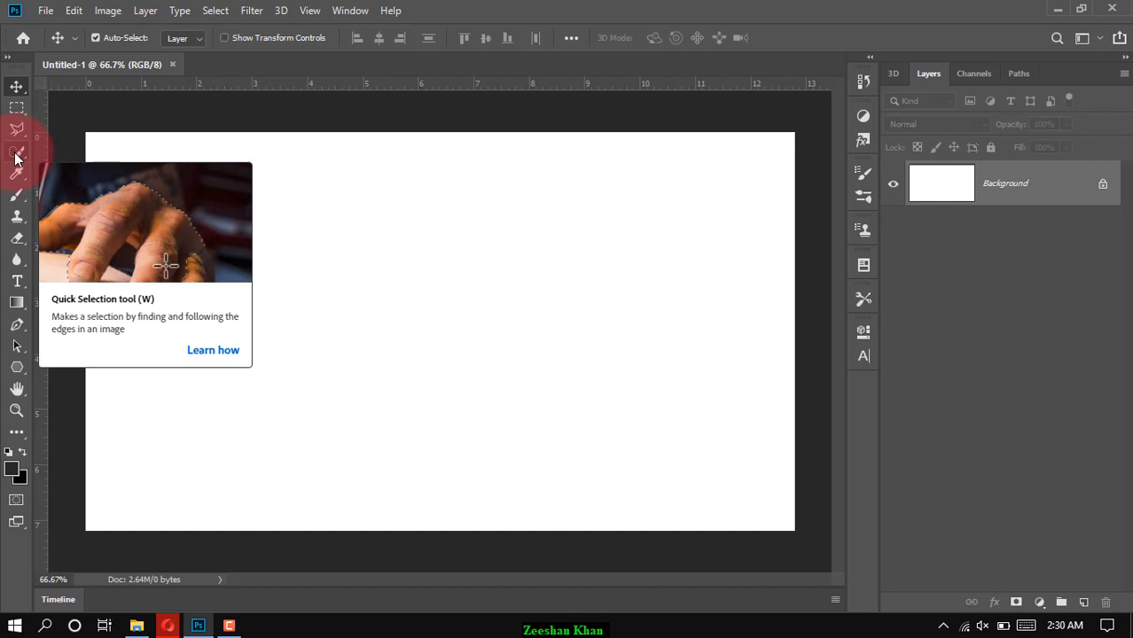
click(17, 434)
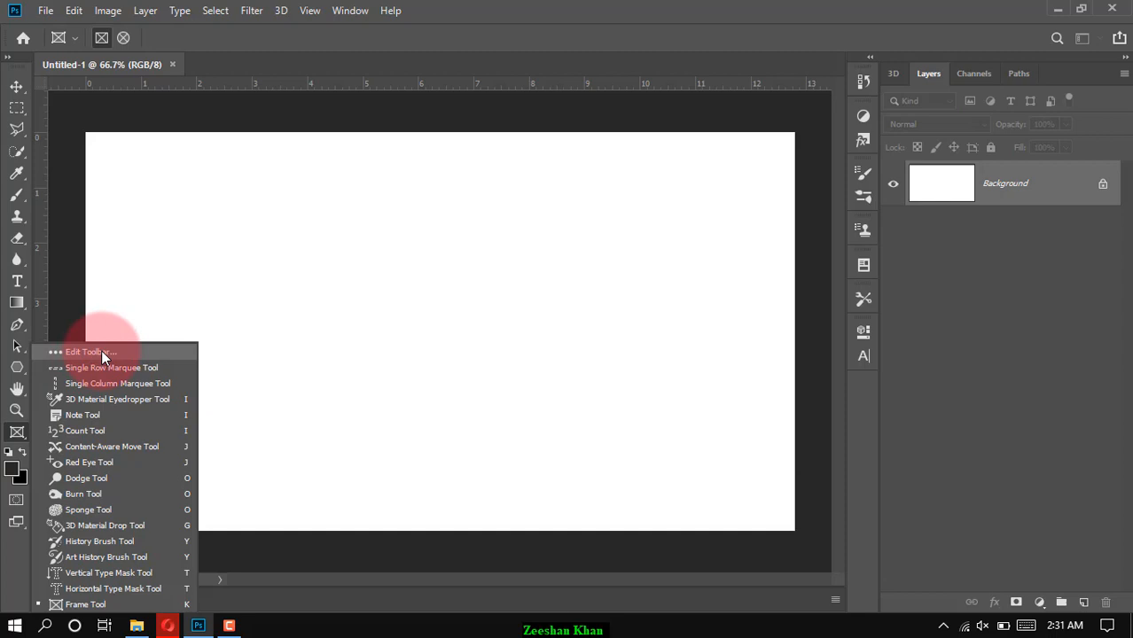
click(84, 260)
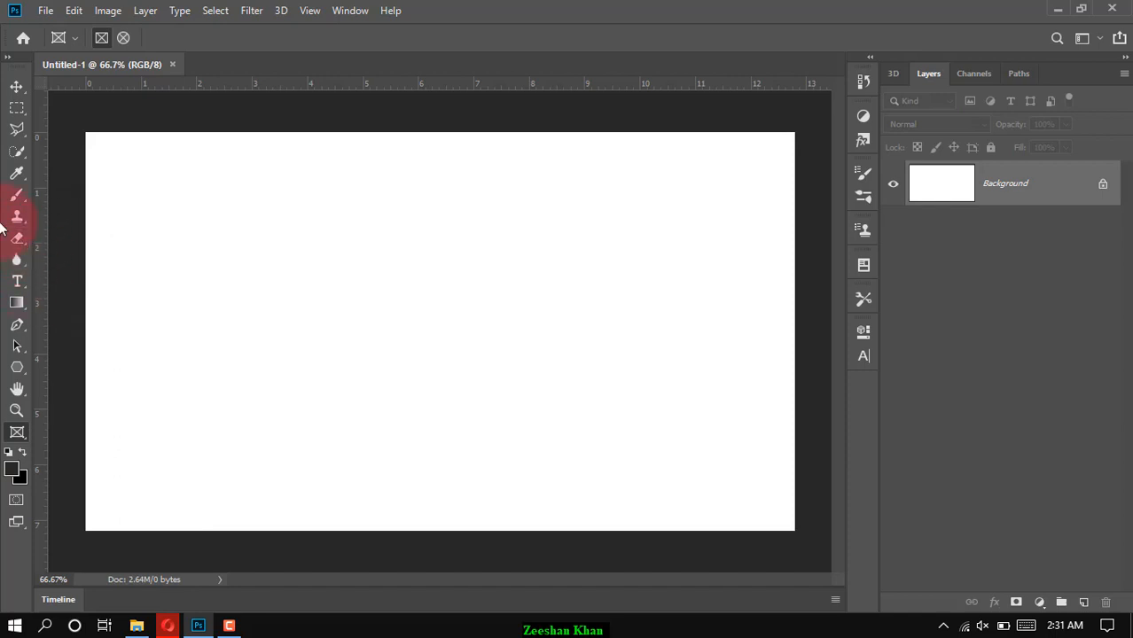
click(25, 181)
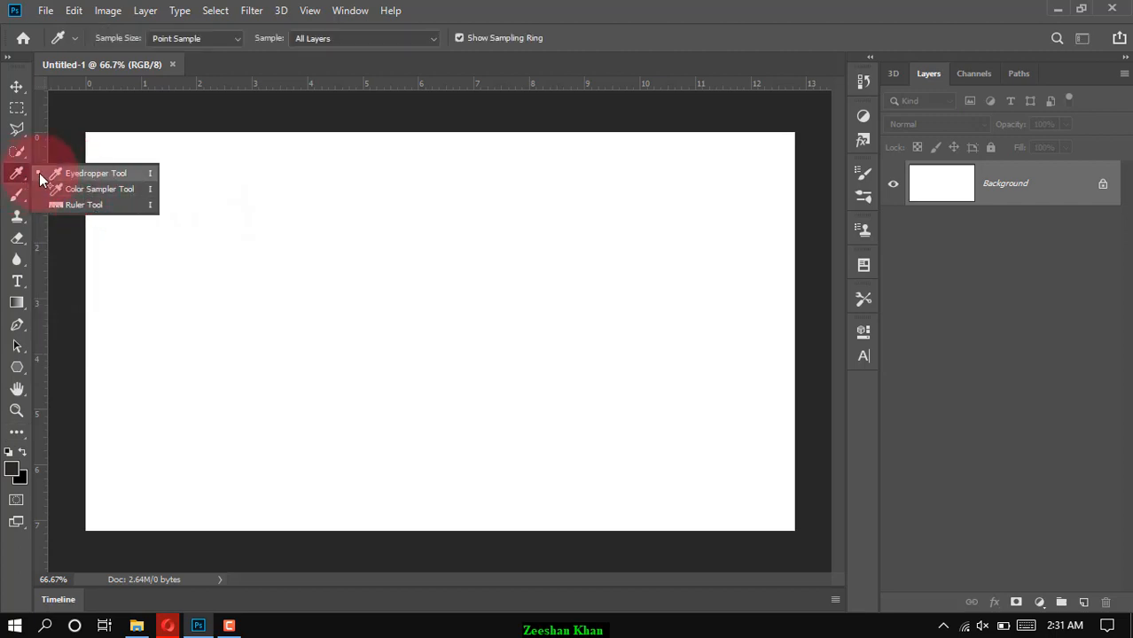
click(22, 154)
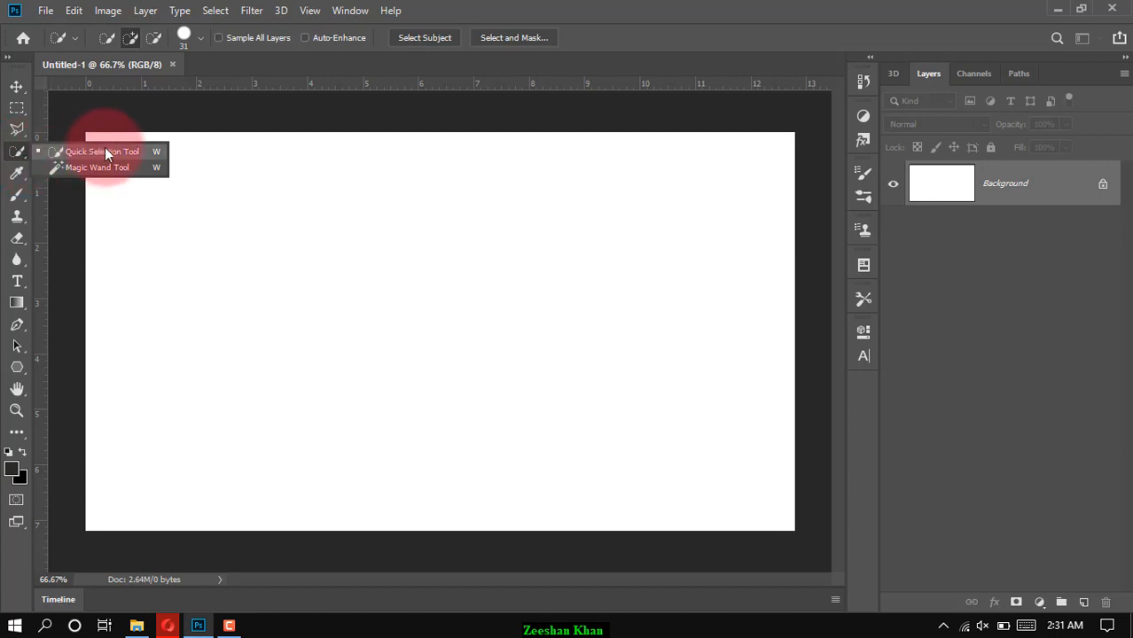
click(17, 130)
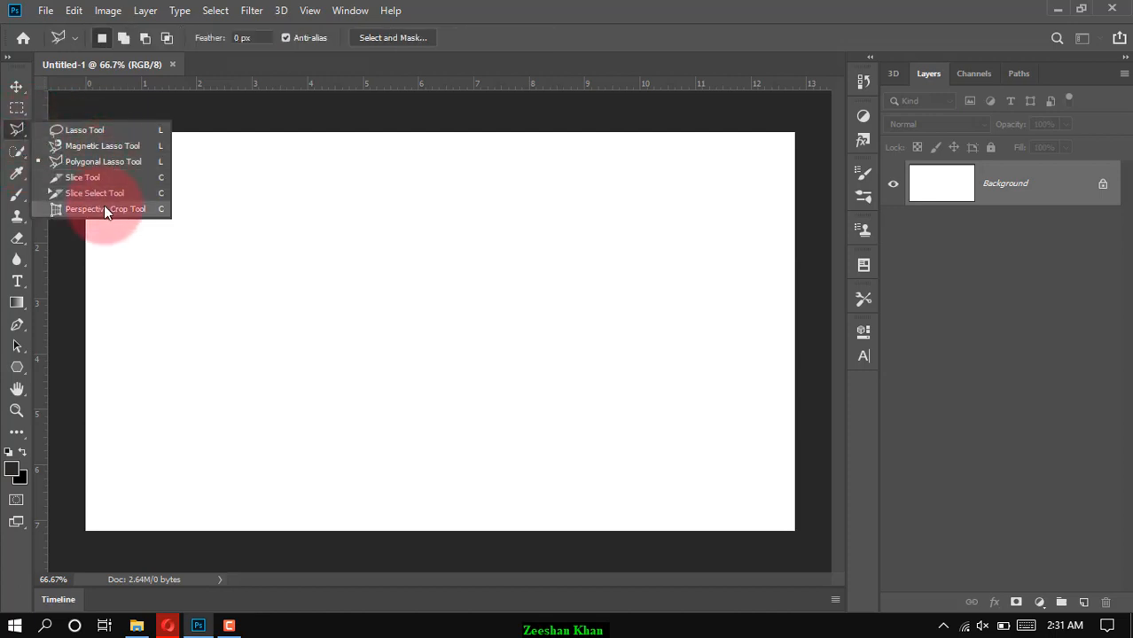
click(33, 279)
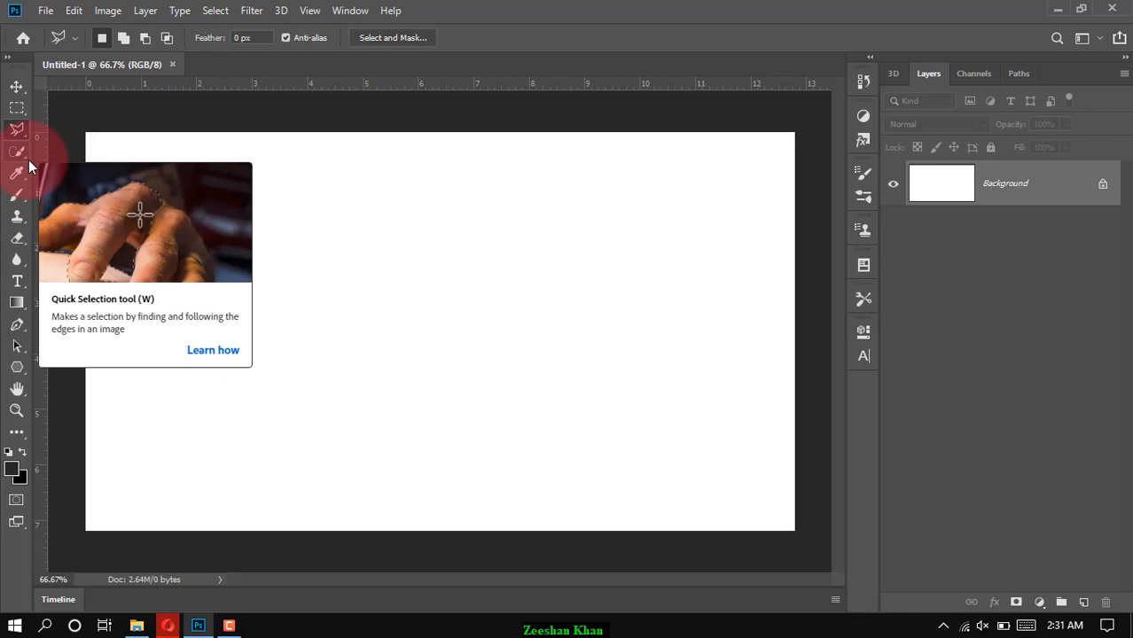
Open the Customize Toolbar dialog.
click(18, 435)
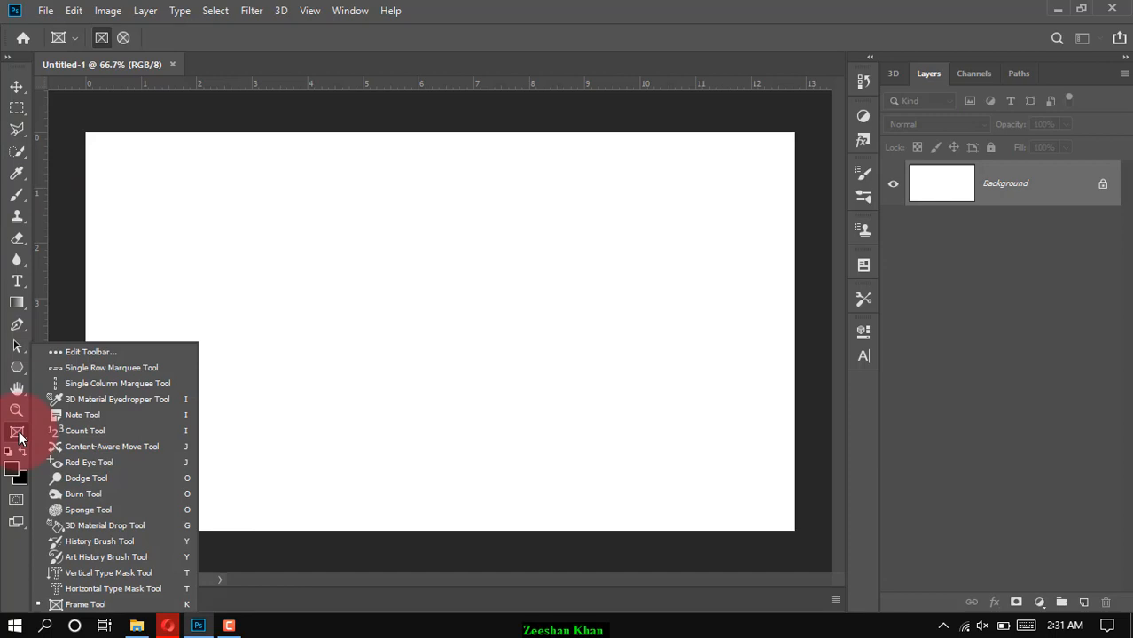
click(96, 352)
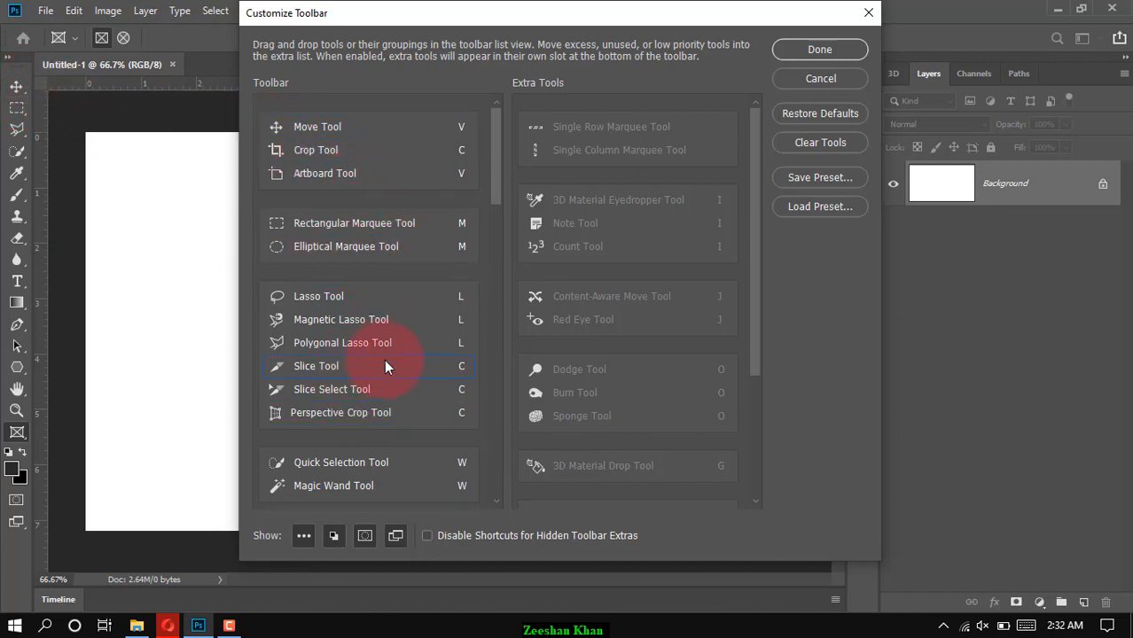
Examine the tool groups in the Toolbar list, from the Move Tool through to the Zoom Tool.
scroll(384, 359, down, 3)
scroll(384, 359, down, 5)
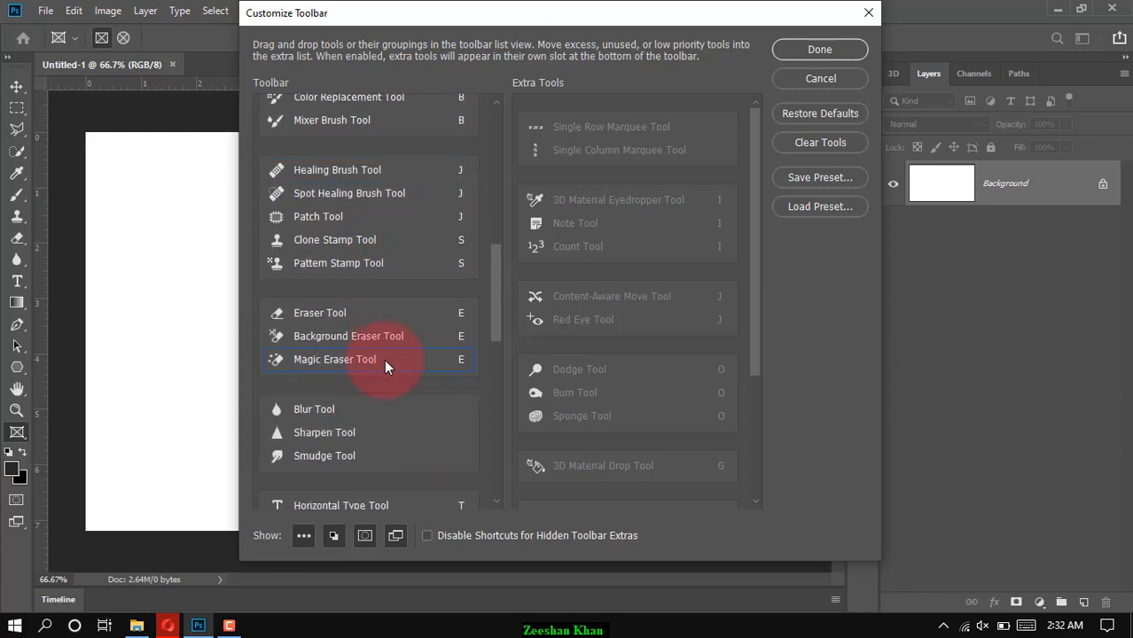
scroll(383, 359, up, 8)
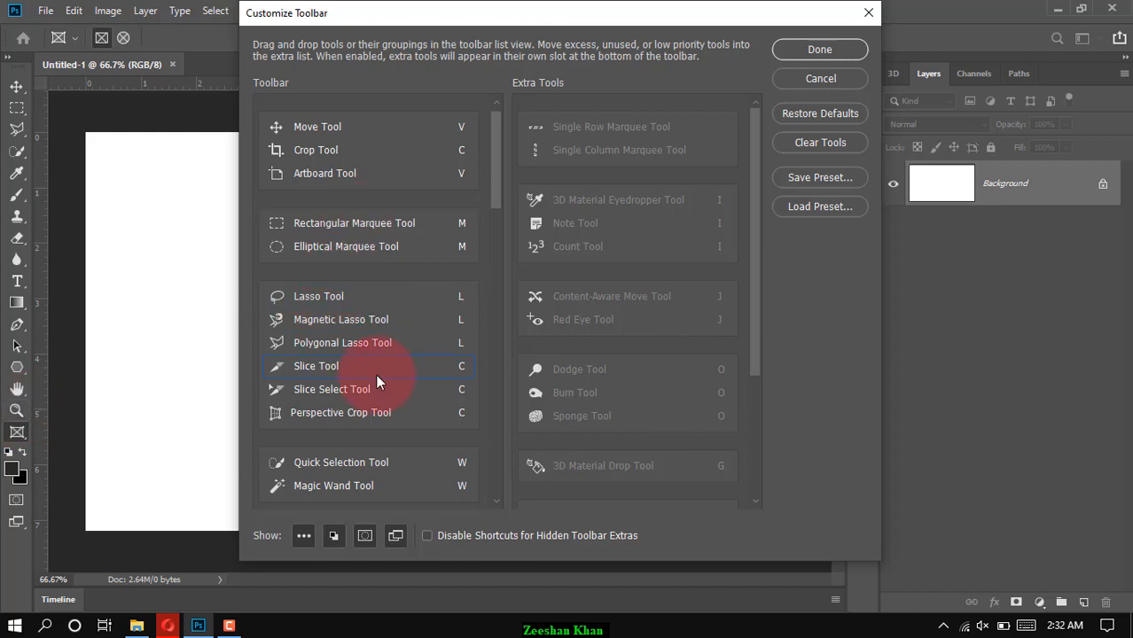
scroll(377, 379, down, 3)
scroll(377, 379, down, 10)
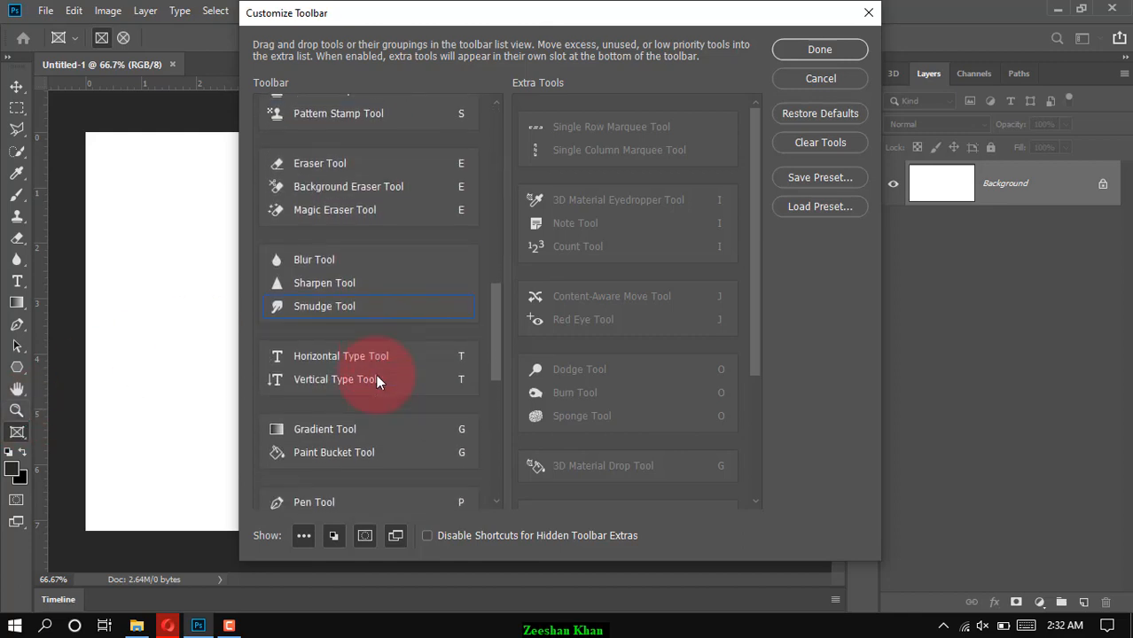
scroll(376, 380, down, 5)
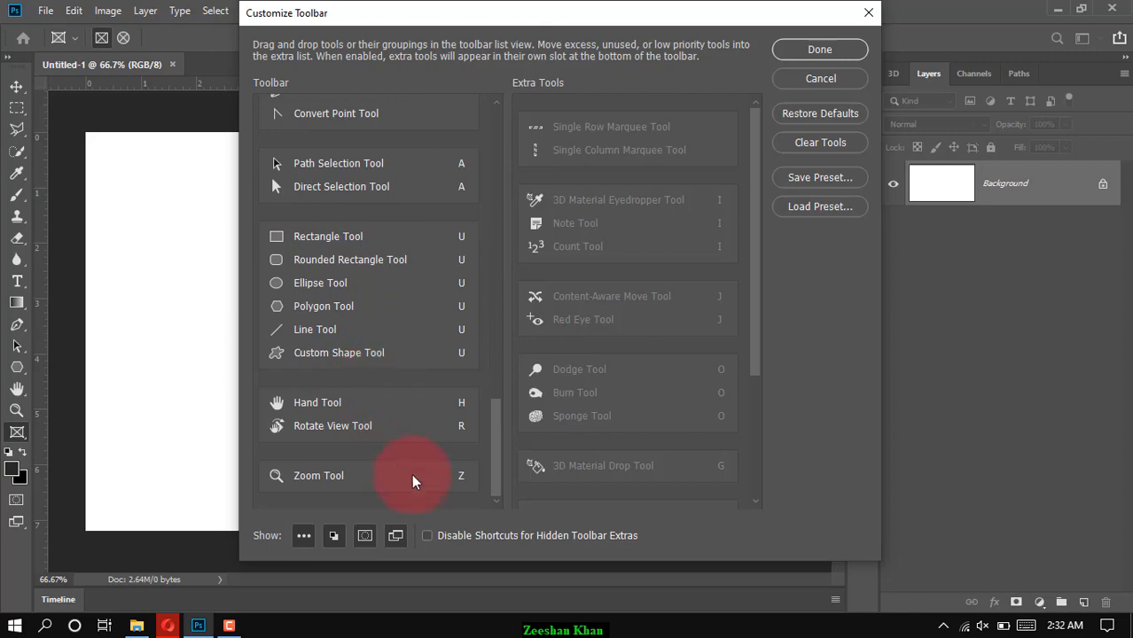
drag(371, 481, 335, 479)
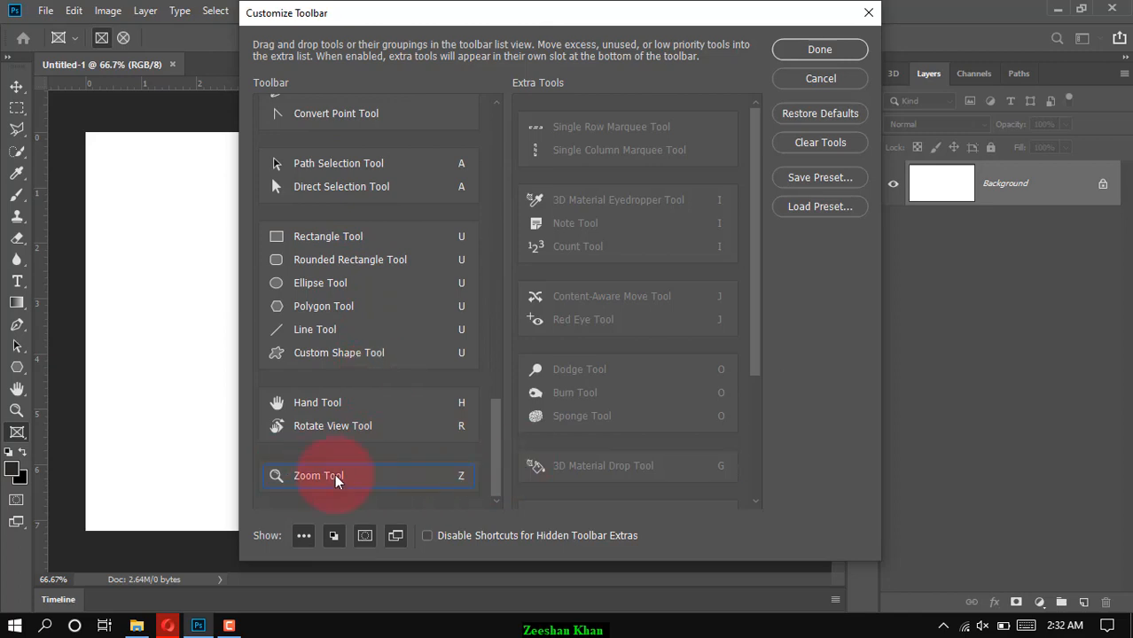
scroll(387, 327, up, 9)
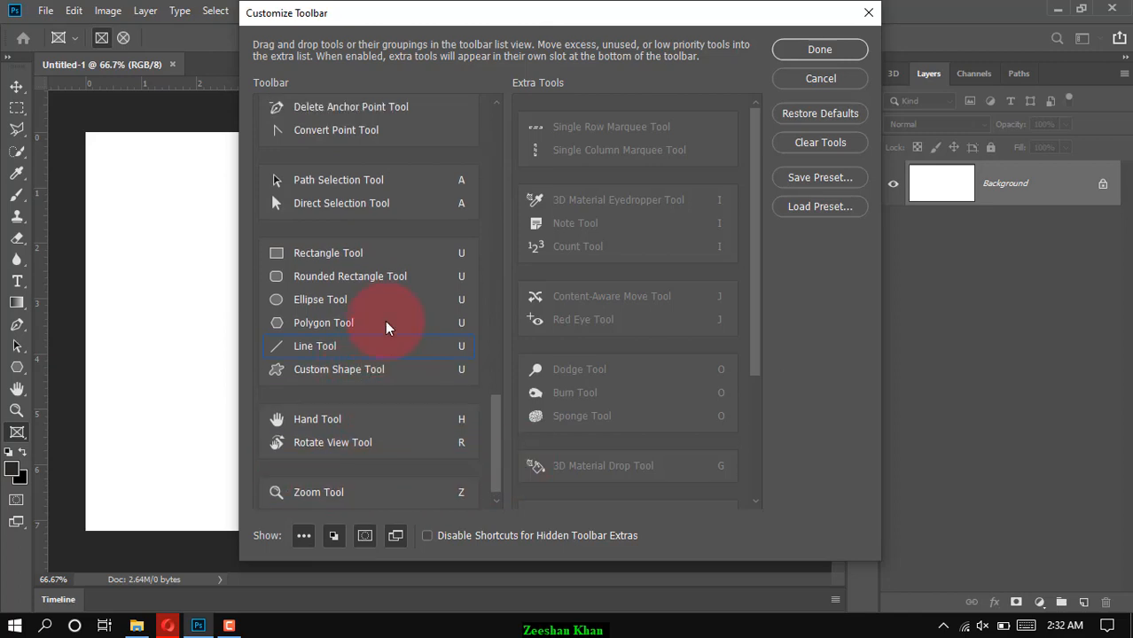
scroll(386, 328, up, 10)
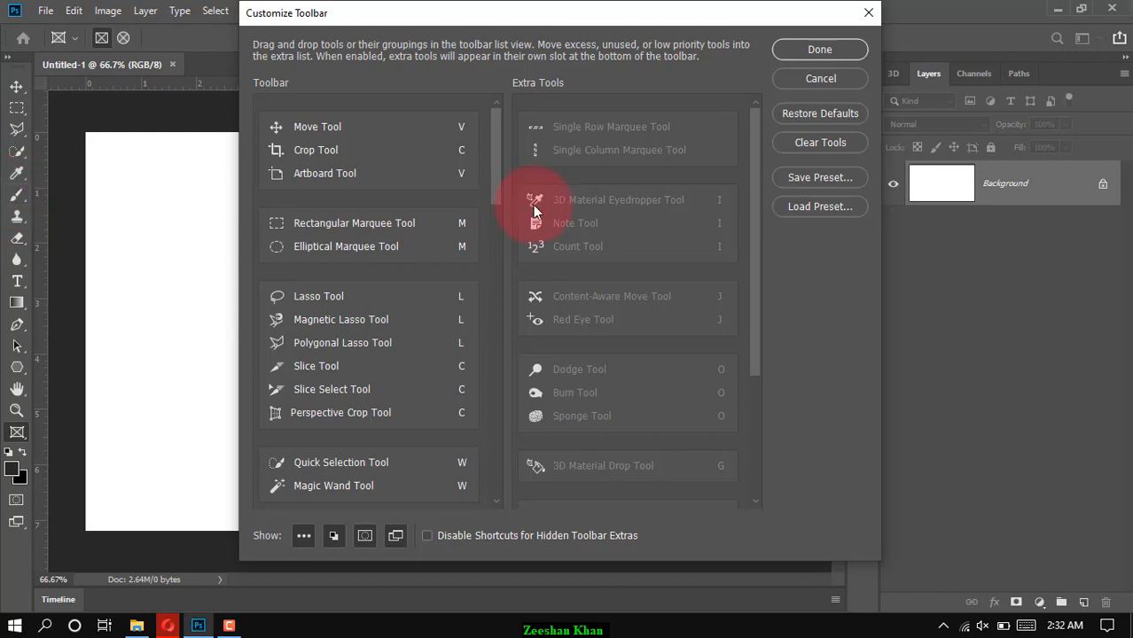
Move the Single Row Marquee Tool from Extra Tools into the marquee group, above the Rectangular Marquee Tool.
drag(532, 205, 596, 132)
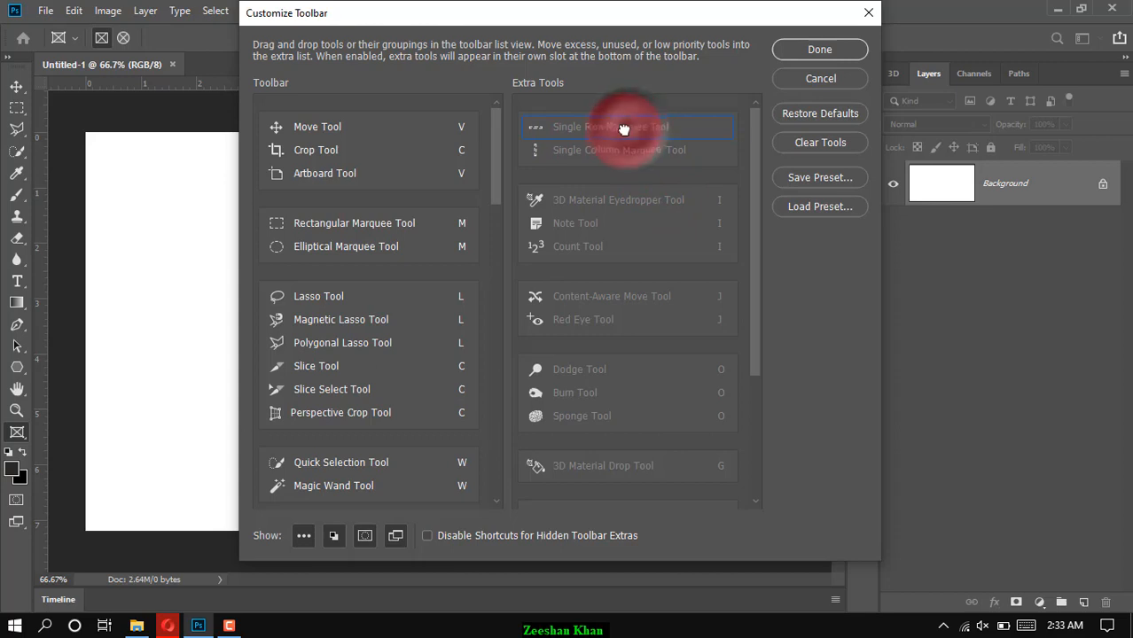
drag(627, 127, 369, 221)
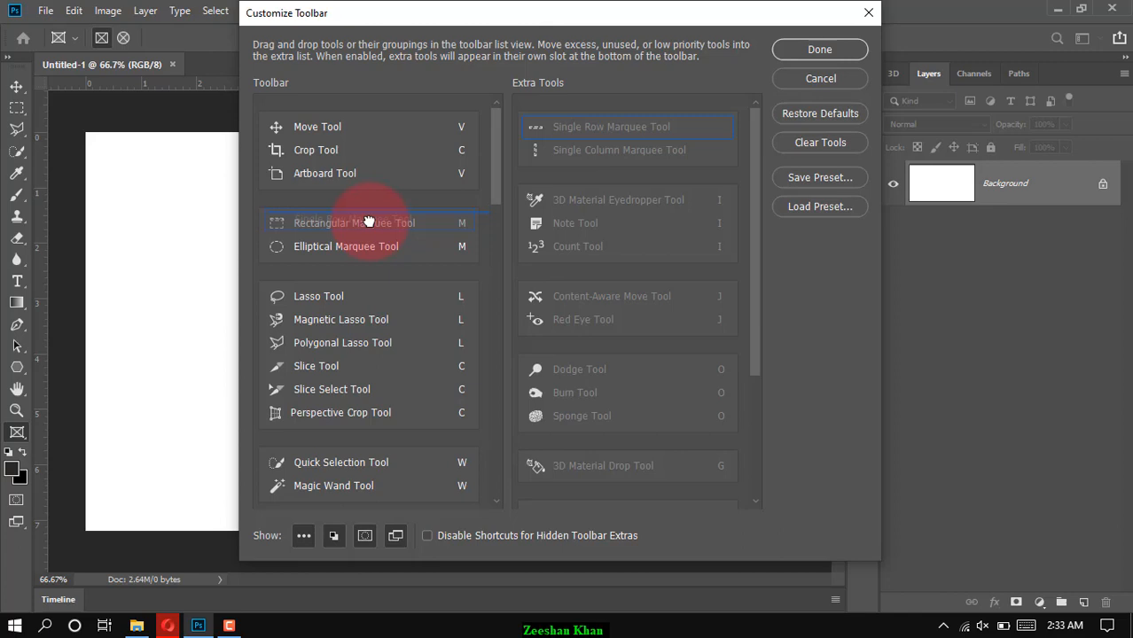
drag(369, 221, 370, 221)
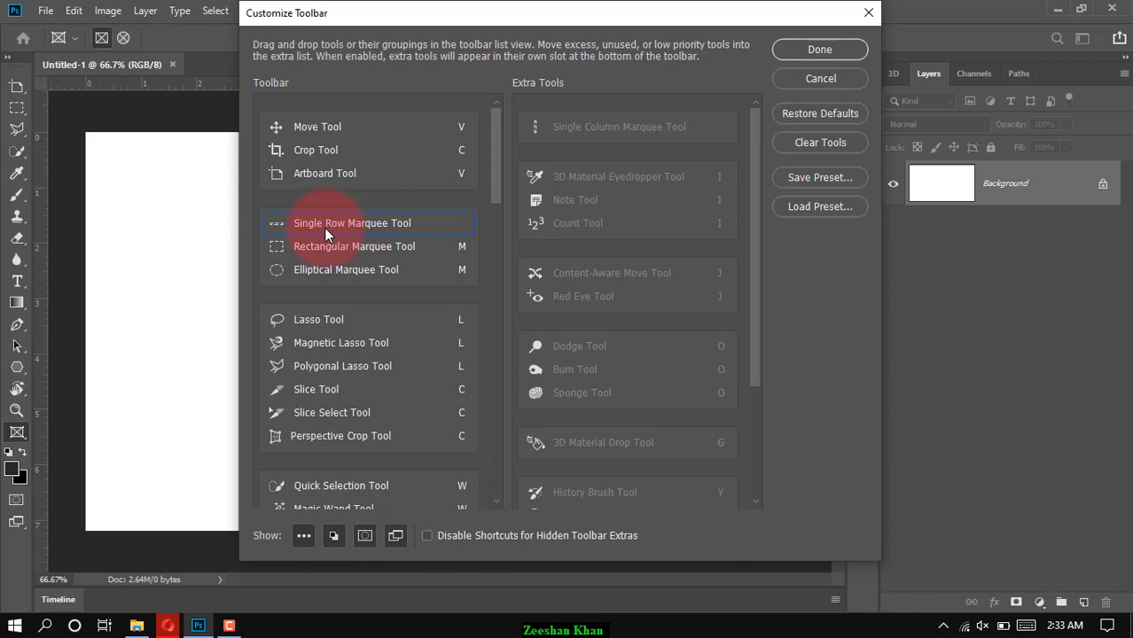
Move the Single Column Marquee Tool from Extra Tools into the marquee group, below the Elliptical Marquee Tool.
scroll(615, 303, down, 1)
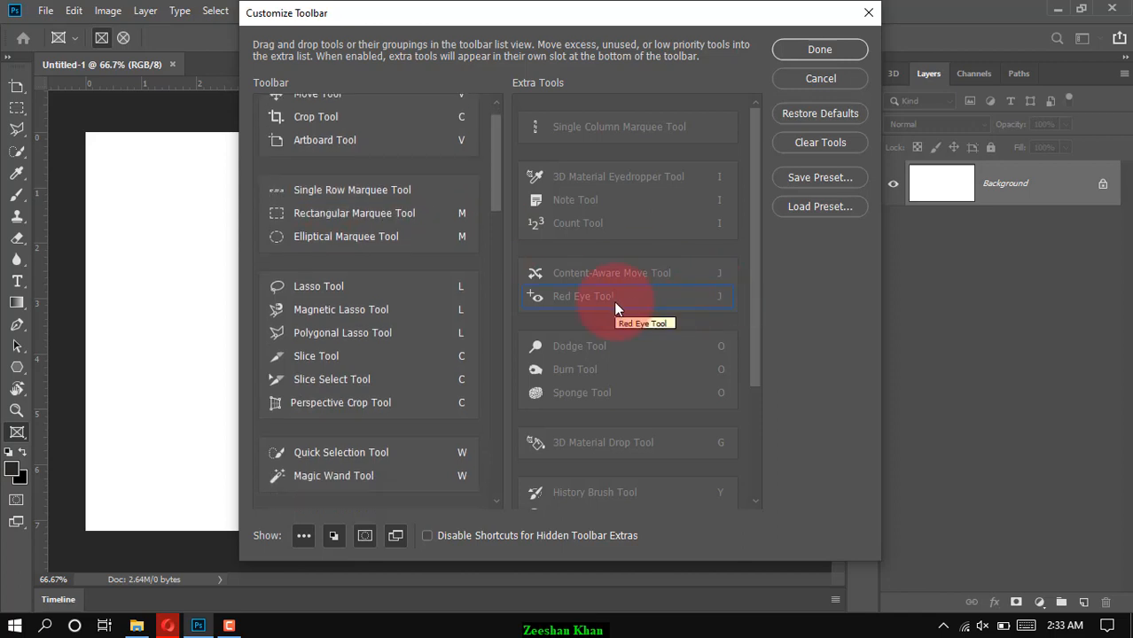
scroll(616, 303, down, 1)
scroll(613, 300, up, 2)
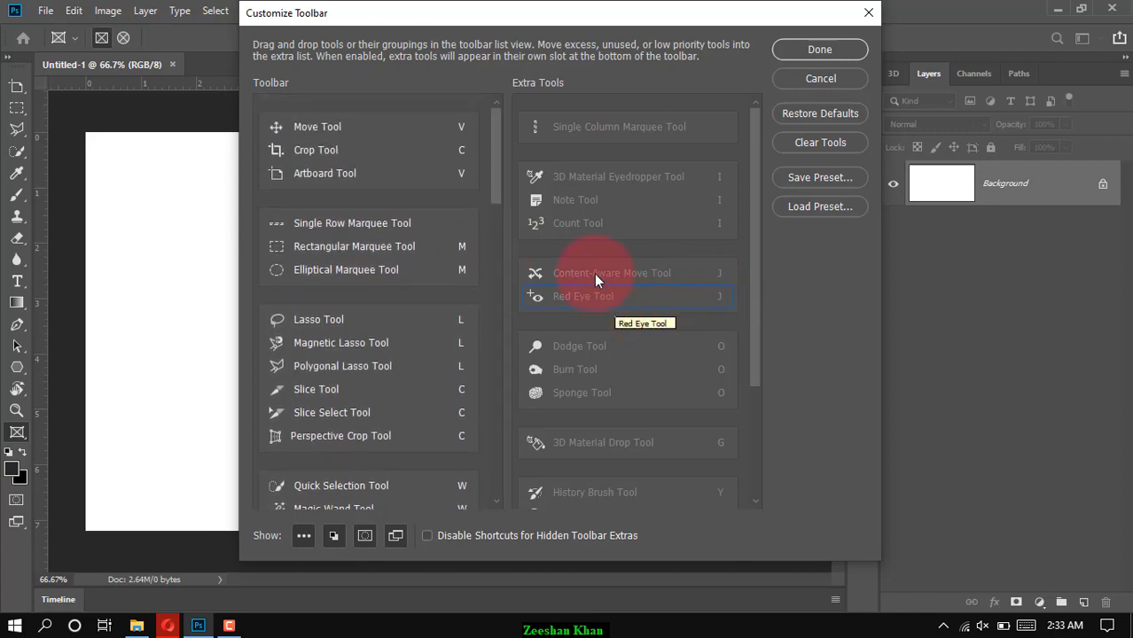
click(626, 127)
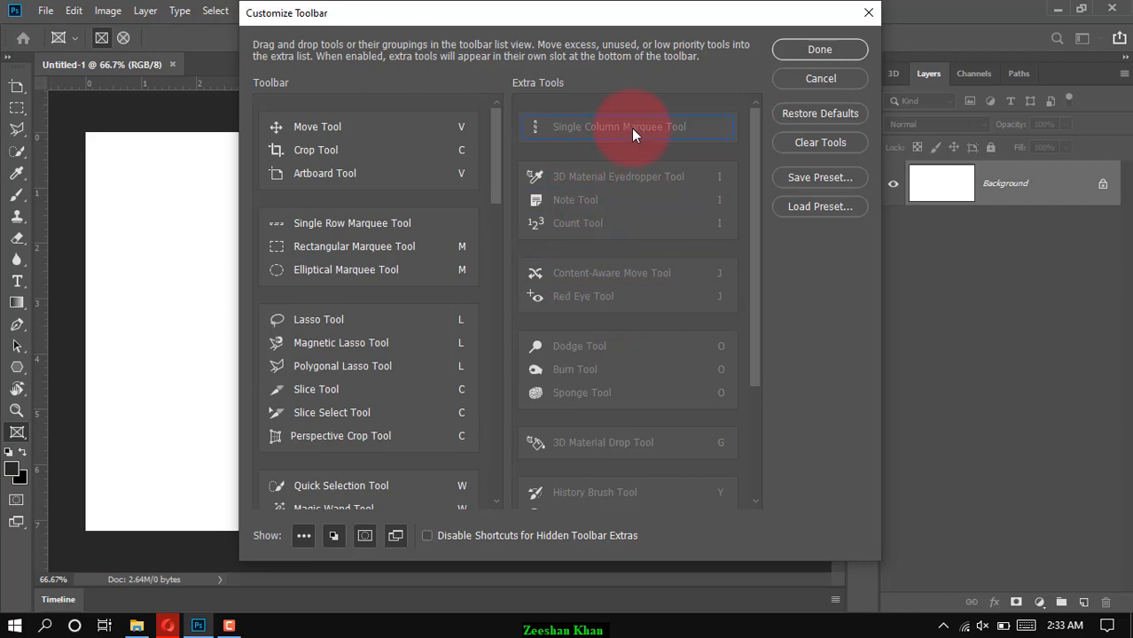
drag(648, 128, 361, 278)
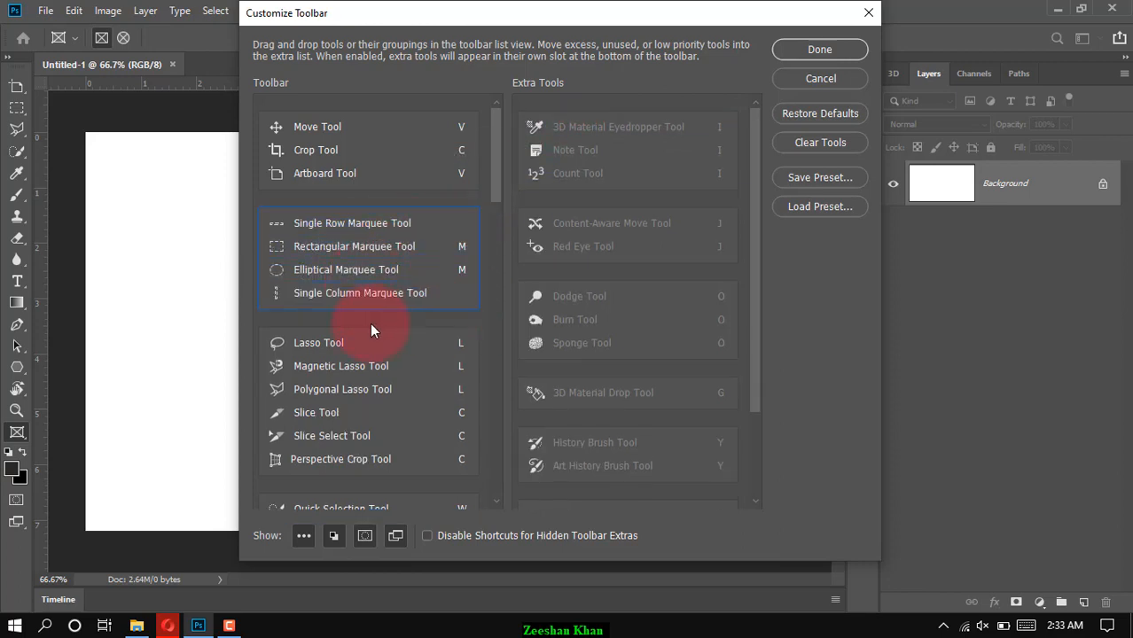
Move the Dodge Tool from Extra Tools into the brush group, above the Brush Tool.
scroll(701, 320, down, 3)
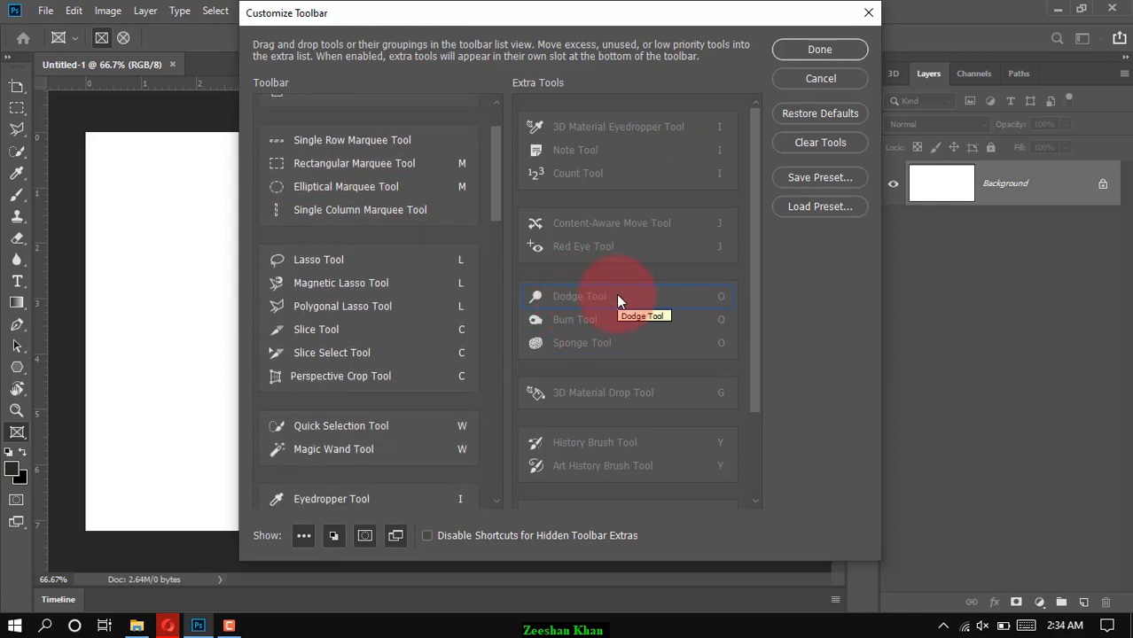
scroll(404, 349, down, 3)
scroll(404, 349, down, 6)
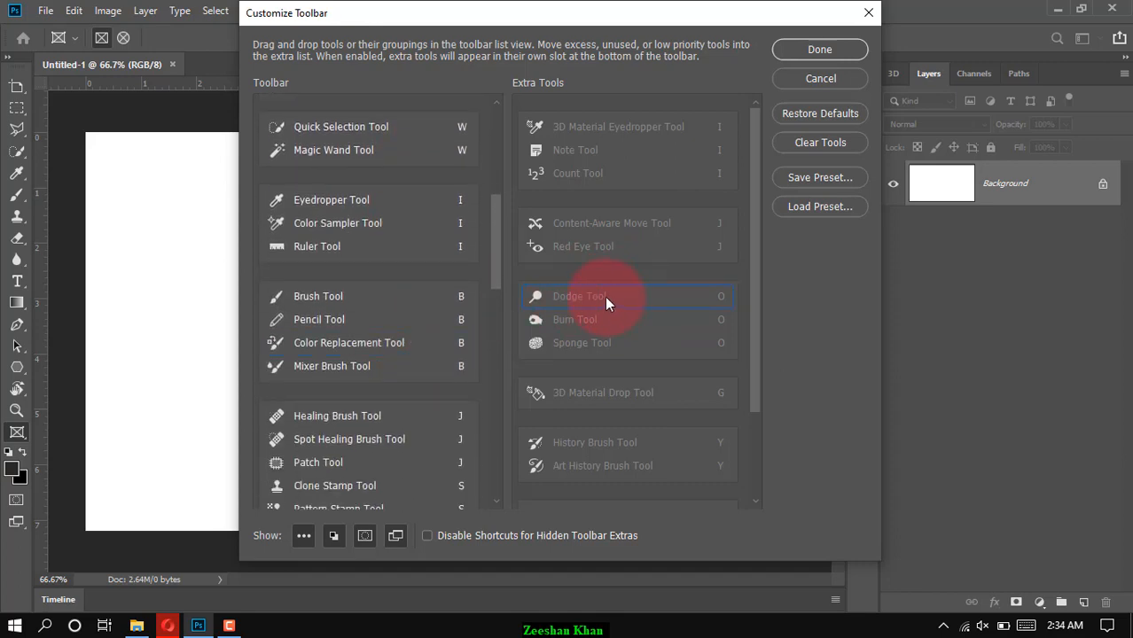
drag(606, 300, 356, 299)
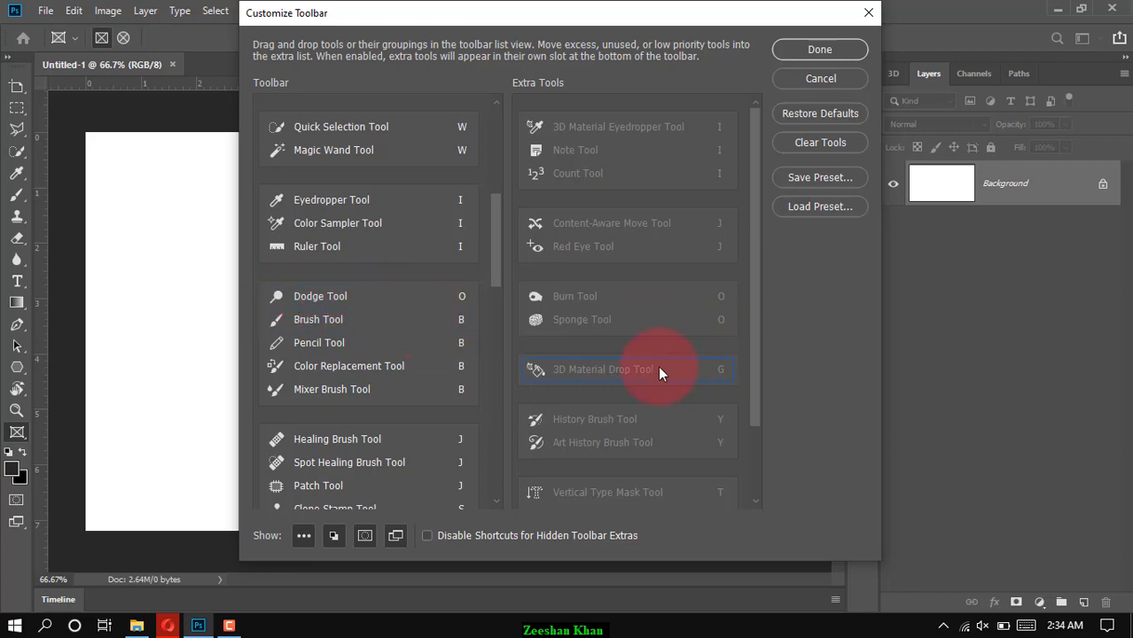
Examine the remaining Toolbar groups and Extra Tools, including the Burn Tool's shortcut field.
scroll(658, 365, down, 3)
scroll(476, 359, down, 1)
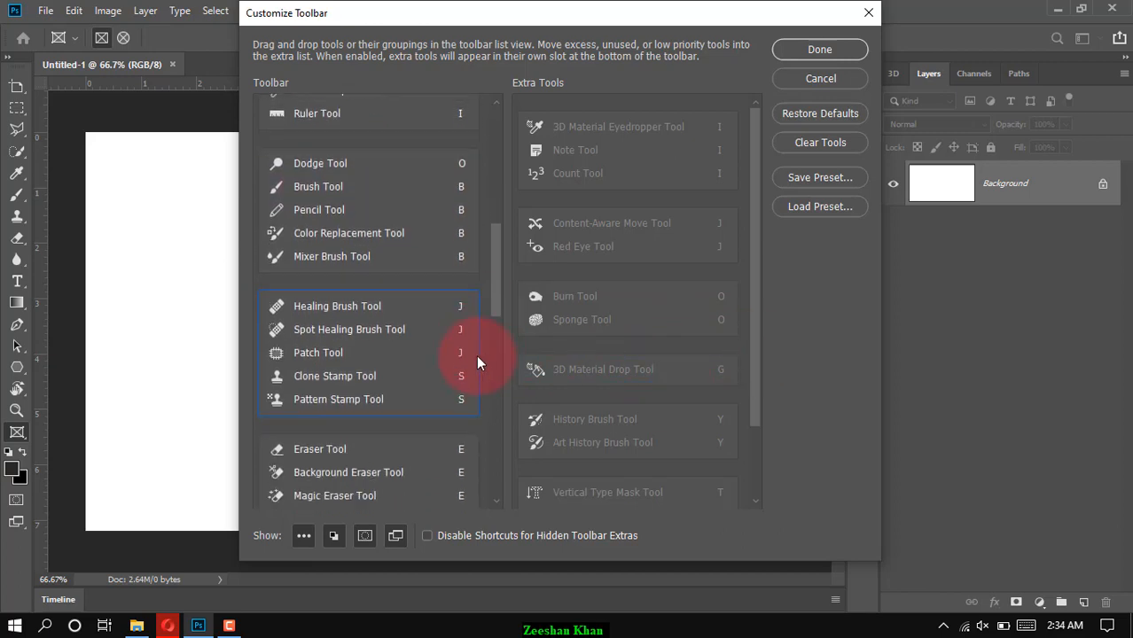
scroll(663, 314, down, 4)
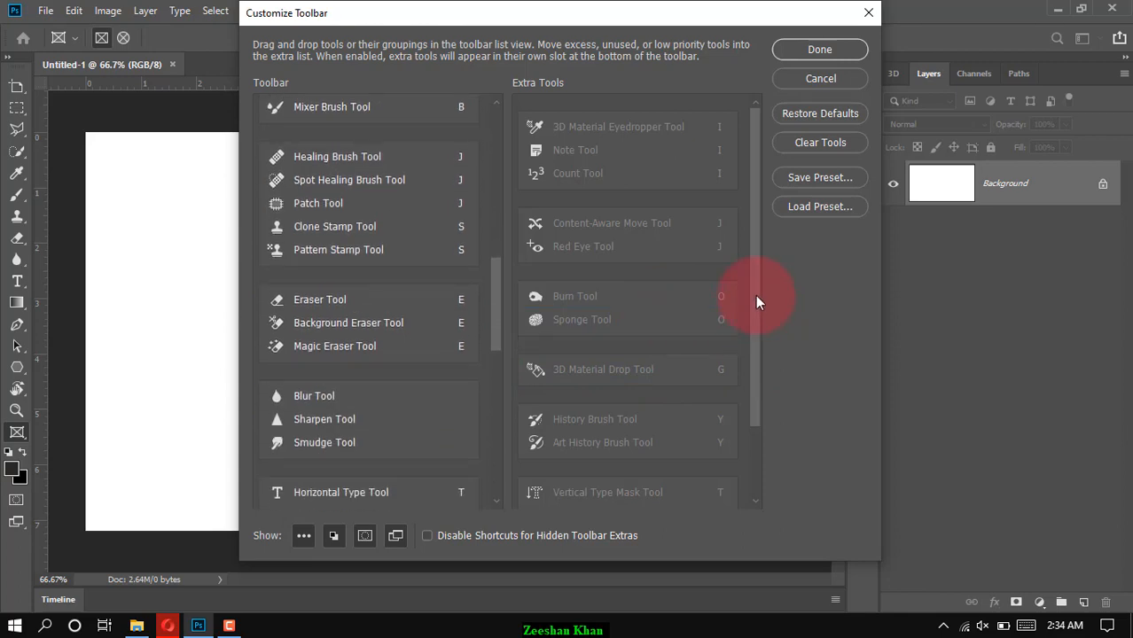
drag(755, 294, 759, 386)
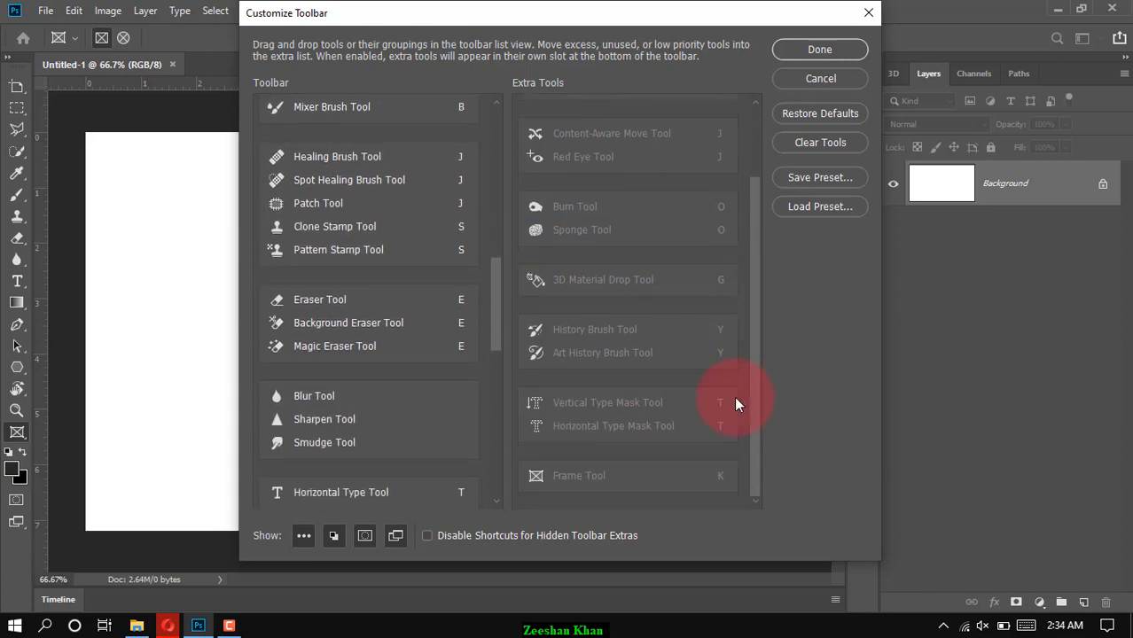
scroll(601, 348, up, 5)
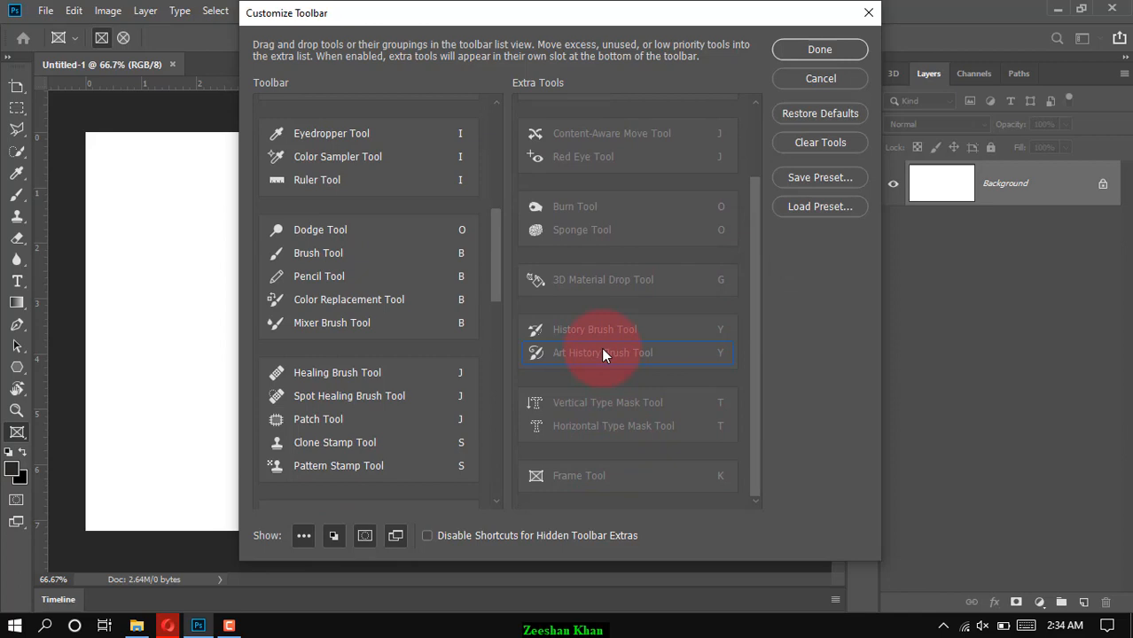
mouse_move(602, 207)
mouse_down()
mouse_move(592, 215)
mouse_move(658, 182)
mouse_move(618, 263)
mouse_up()
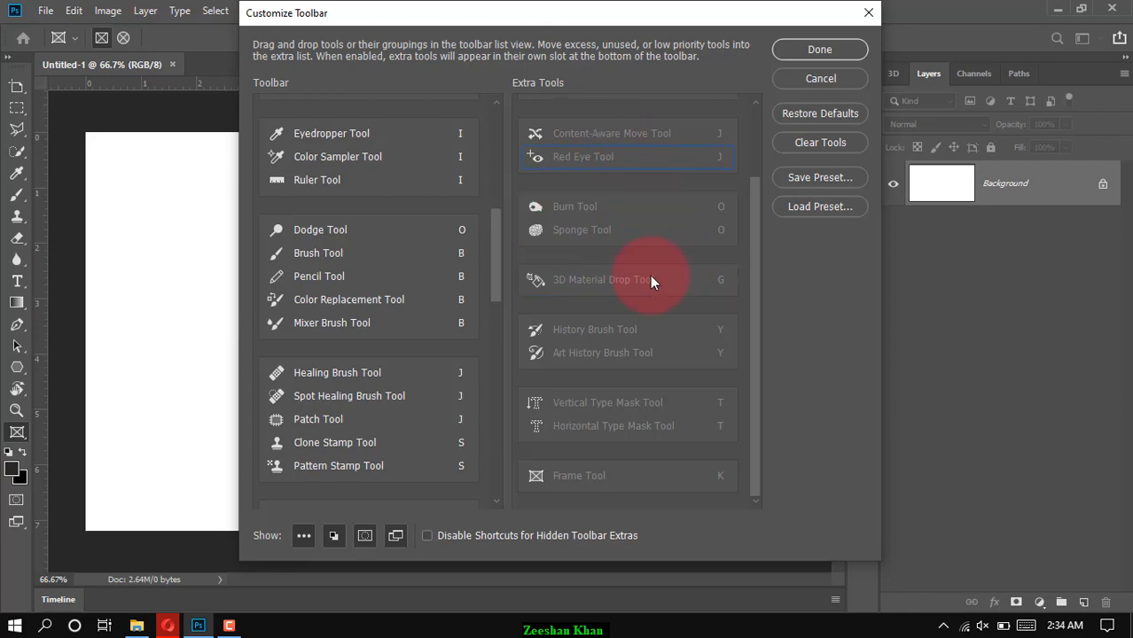
click(582, 213)
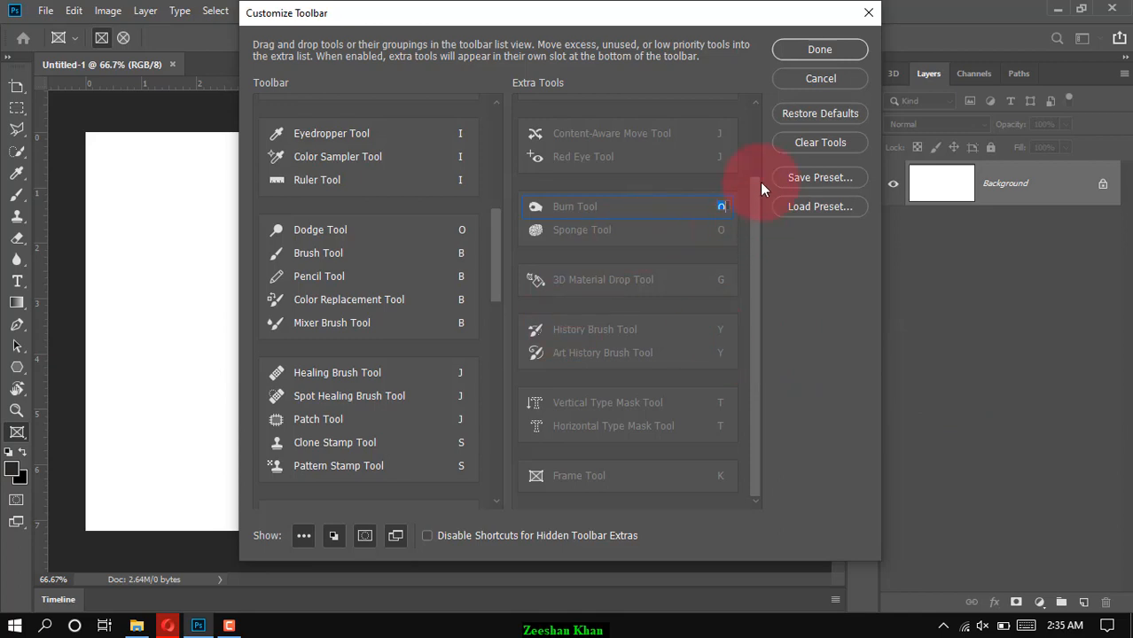
drag(759, 184, 754, 122)
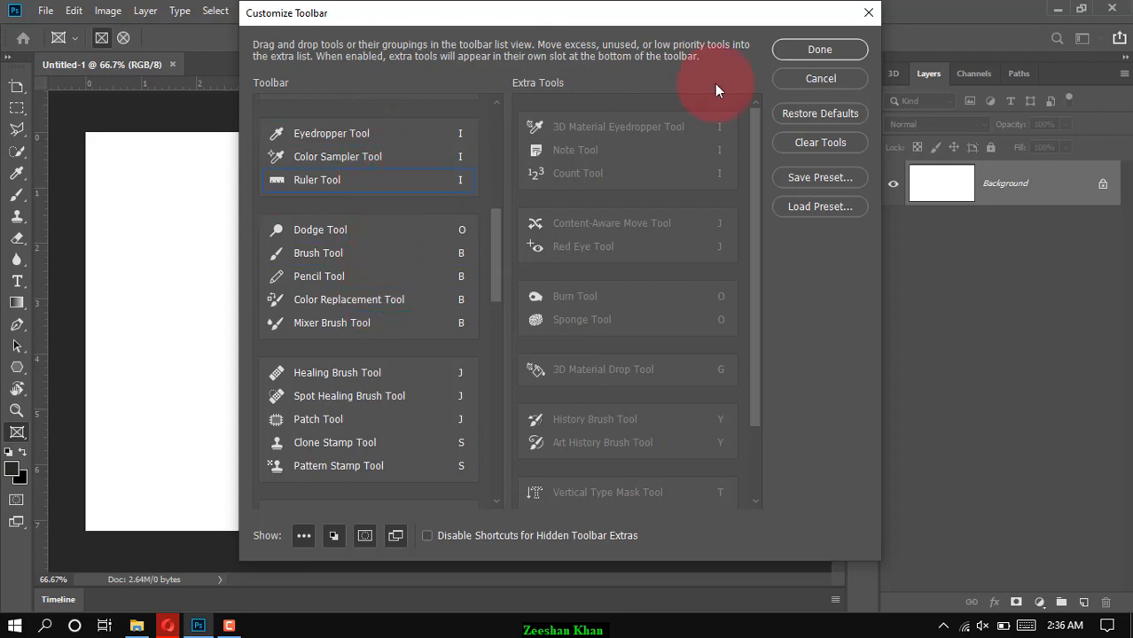
Apply the toolbar customization and close the dialog.
click(830, 51)
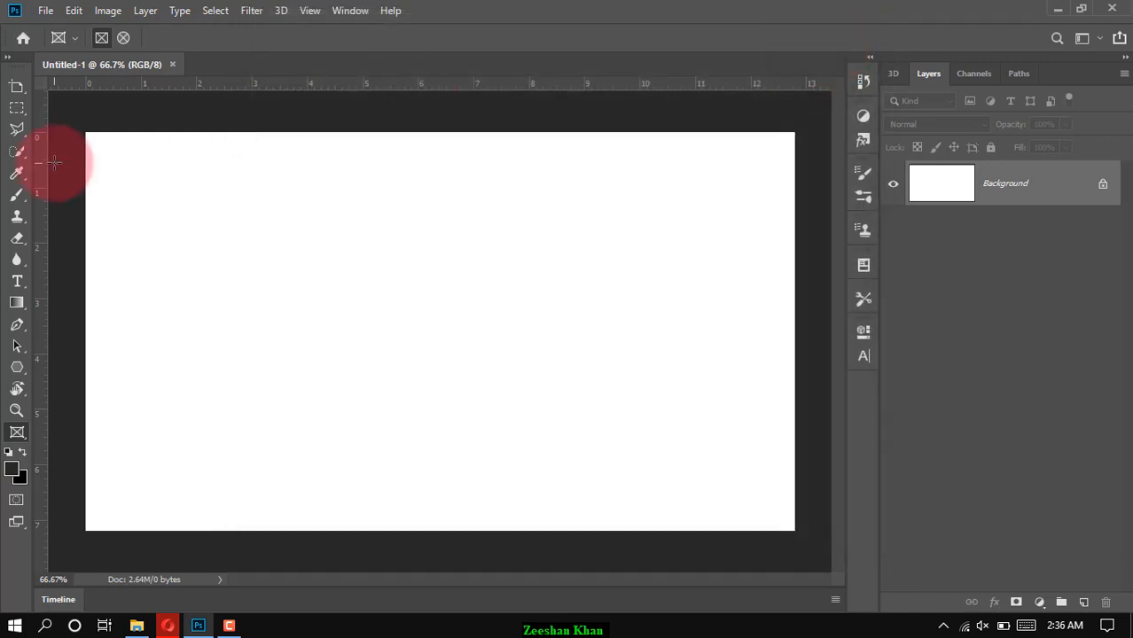
Check the marquee and brush tool groups in the customized toolbar for the added marquee and Dodge tools.
click(16, 109)
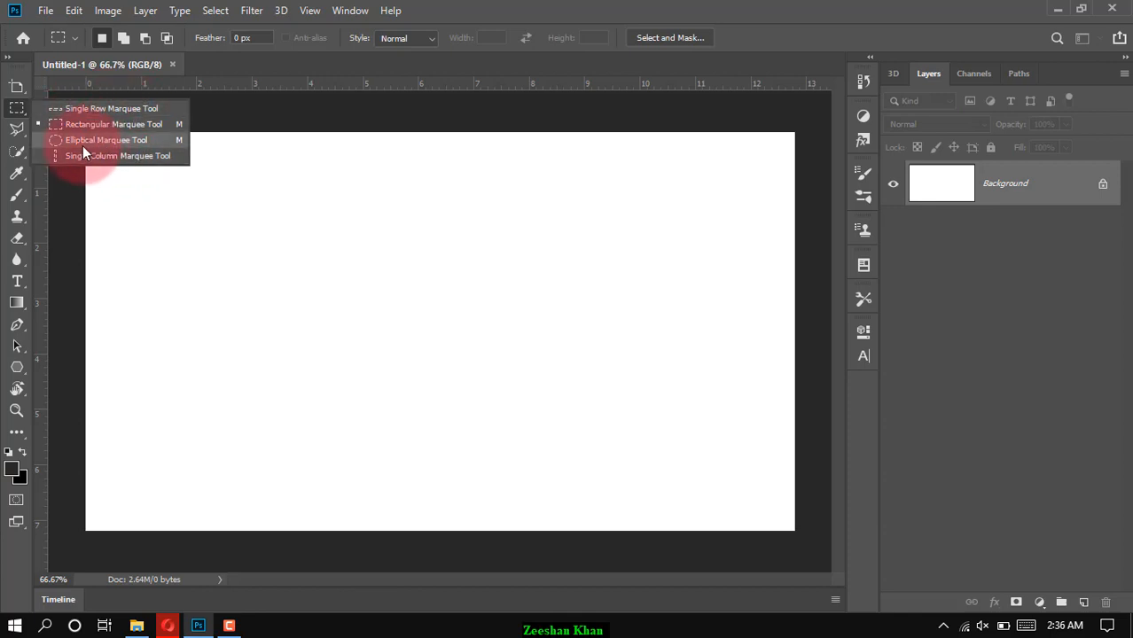
click(16, 110)
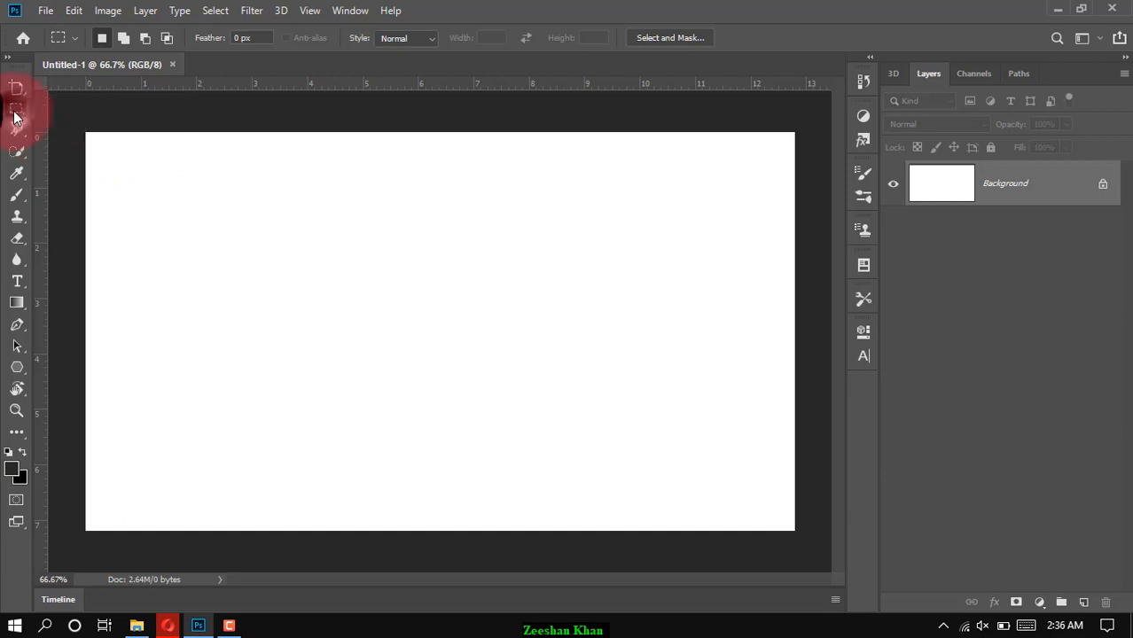
click(16, 202)
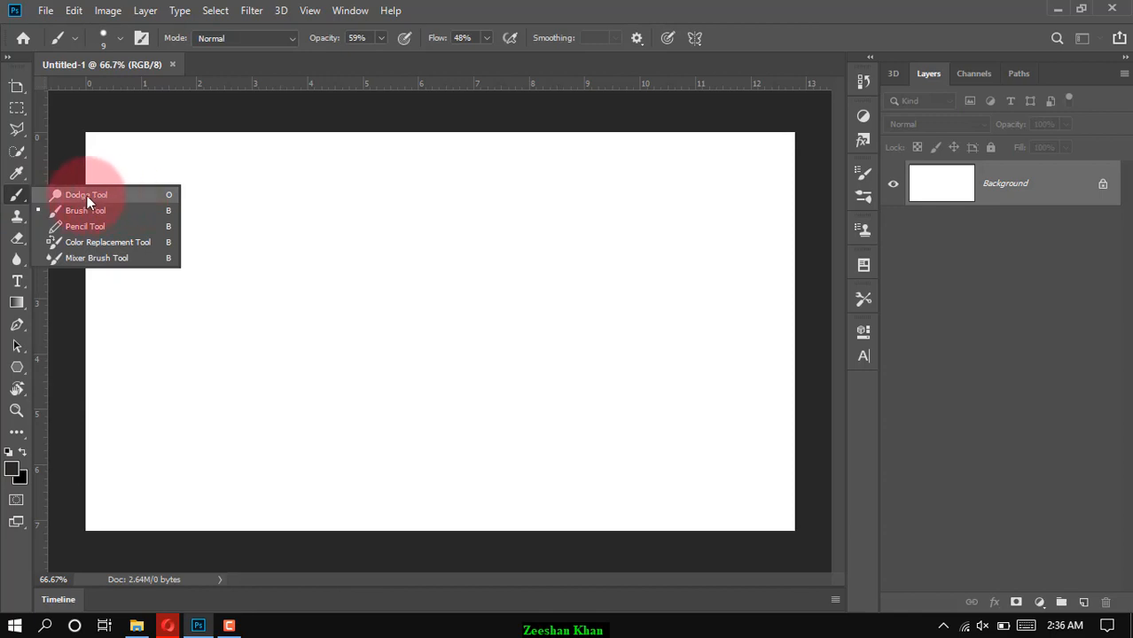
click(18, 200)
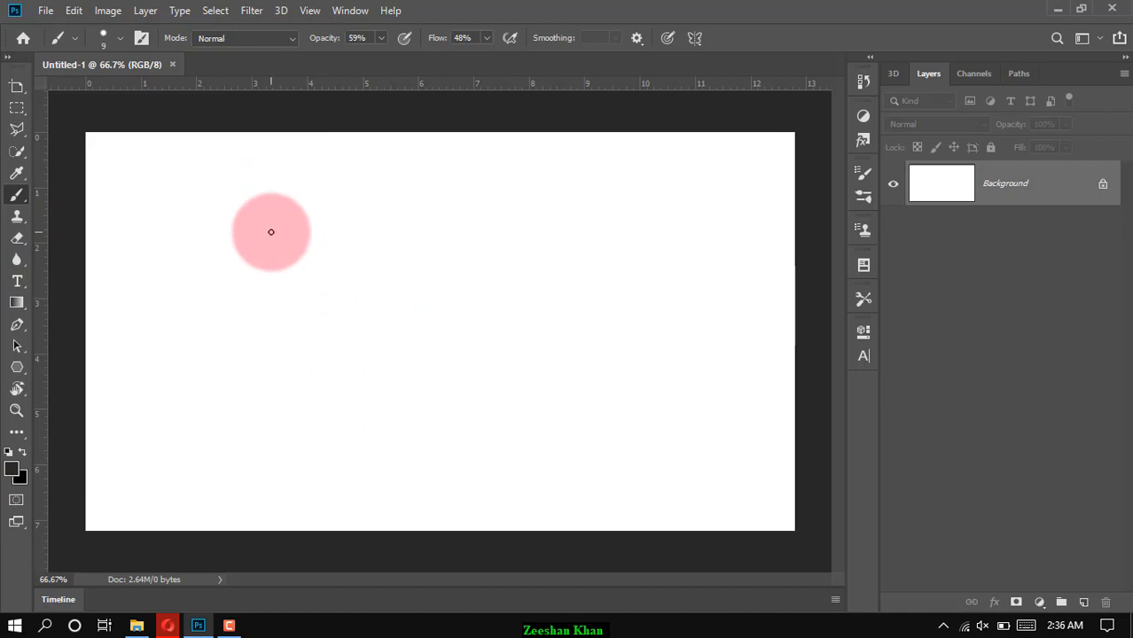
Activate the Gradient Tool from its tool group.
click(19, 307)
right_click(24, 309)
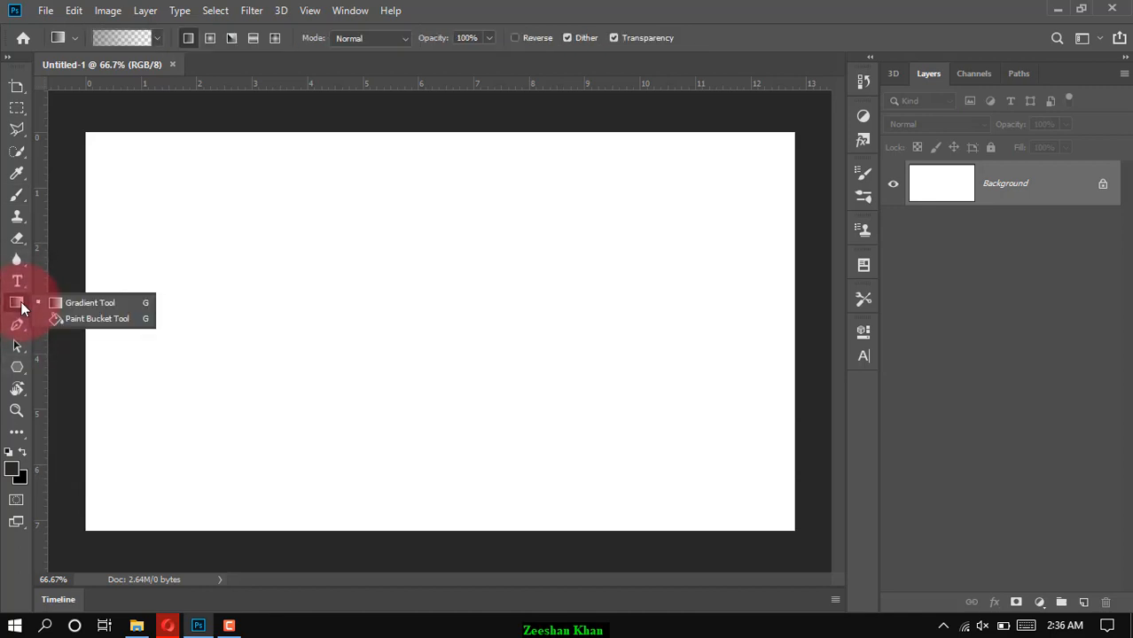
click(106, 304)
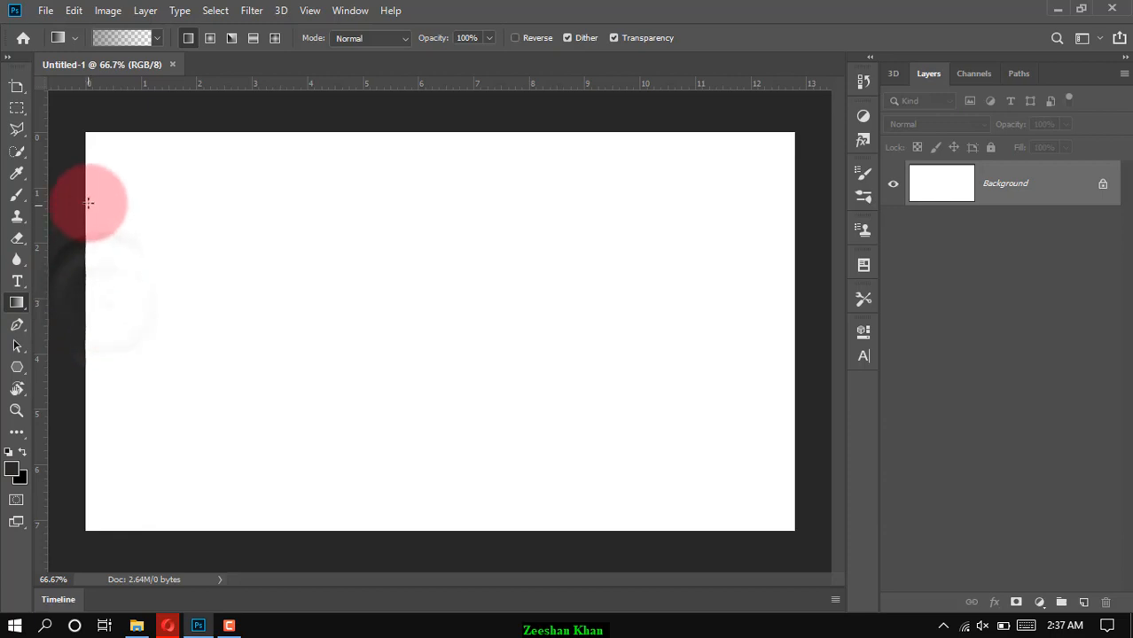
Add a new empty layer above the Background and keep it selected.
click(1040, 604)
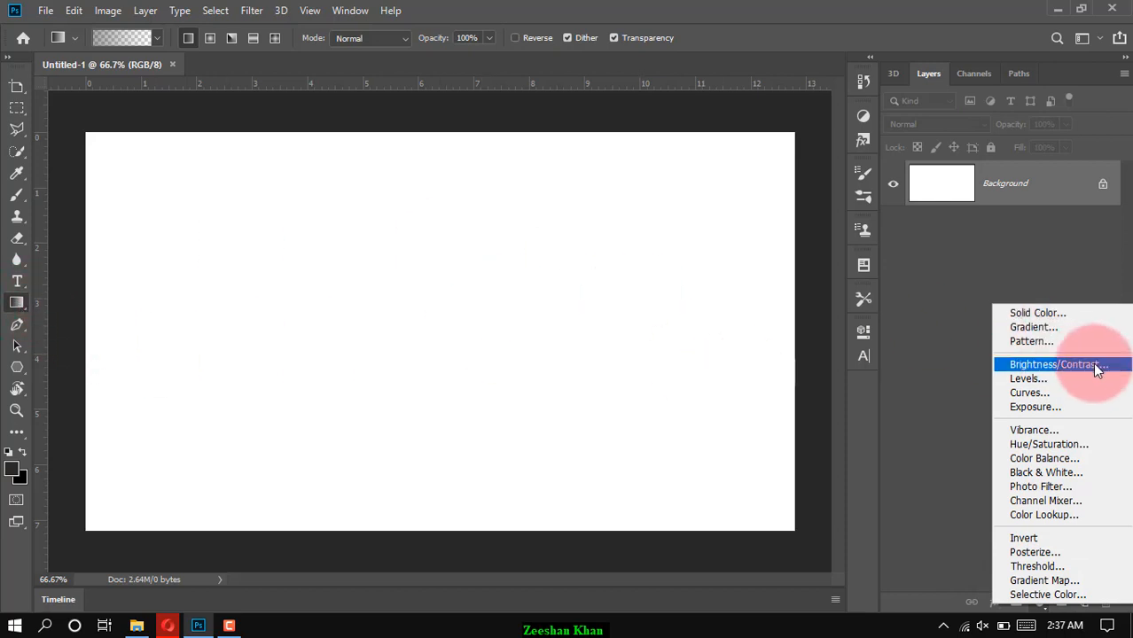
click(945, 288)
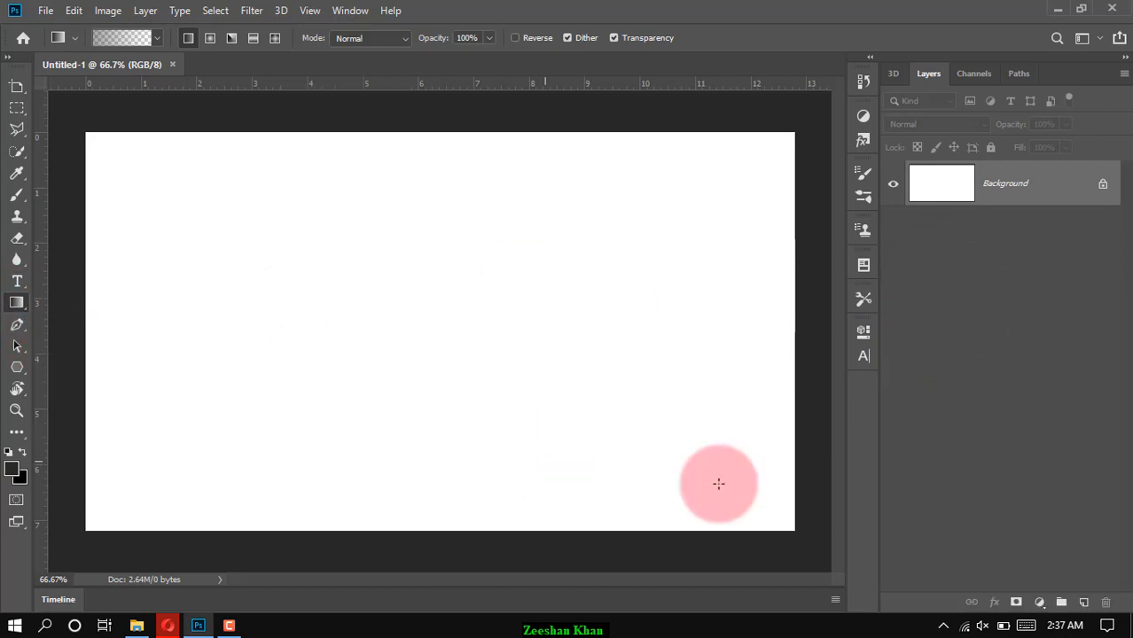
click(1085, 605)
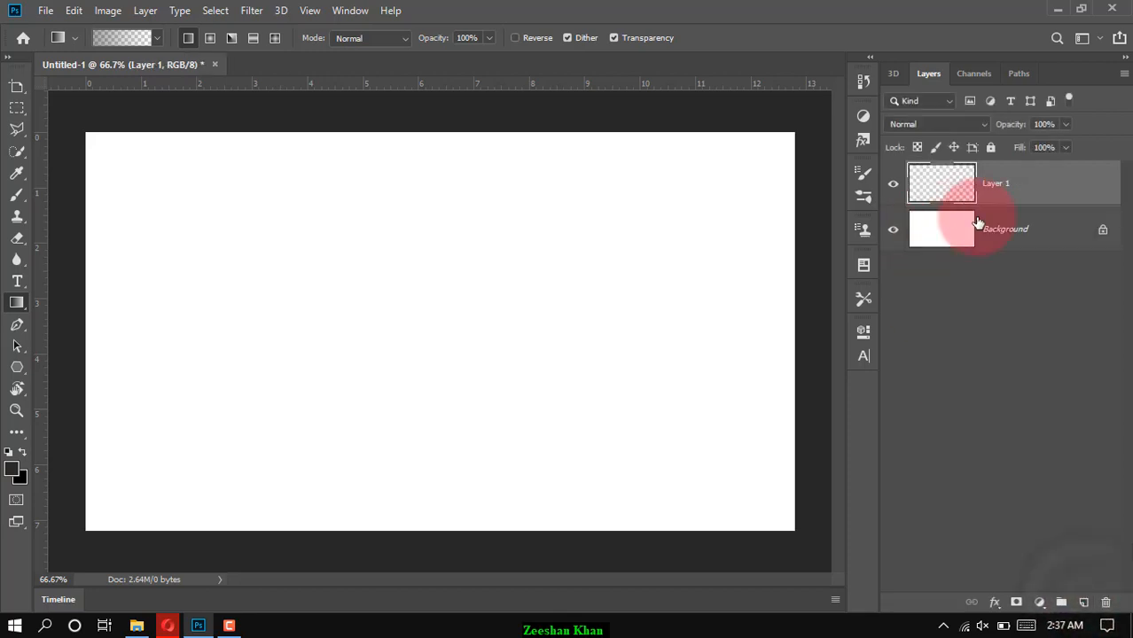
click(994, 186)
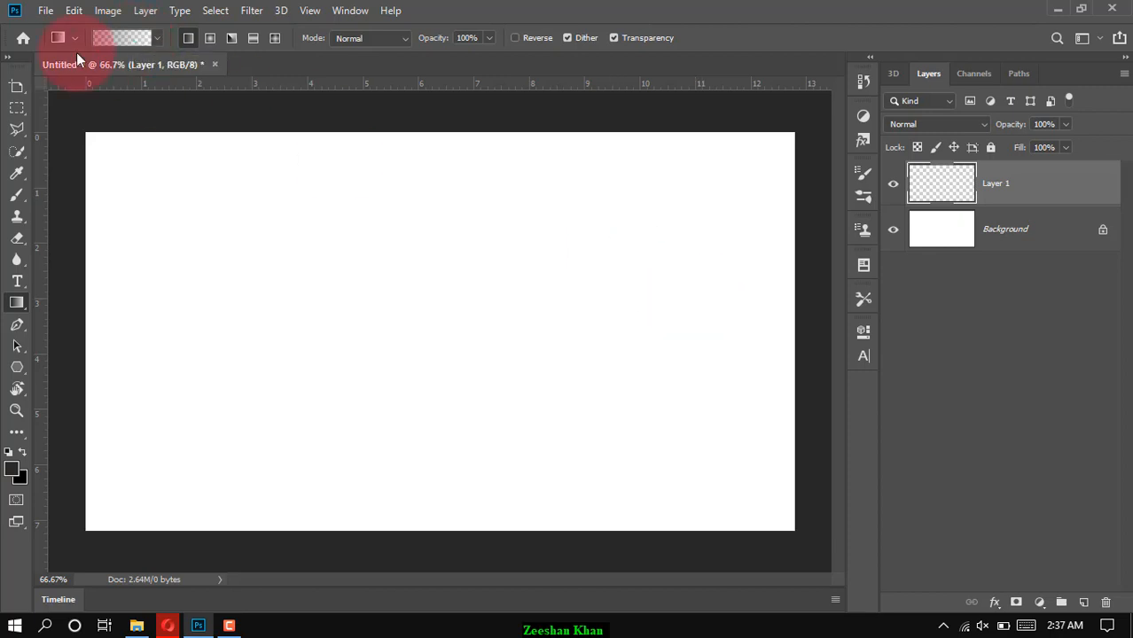
Choose the violet-to-orange gradient preset and draw a linear gradient on Layer 1 from the canvas's top edge to its centre.
click(157, 37)
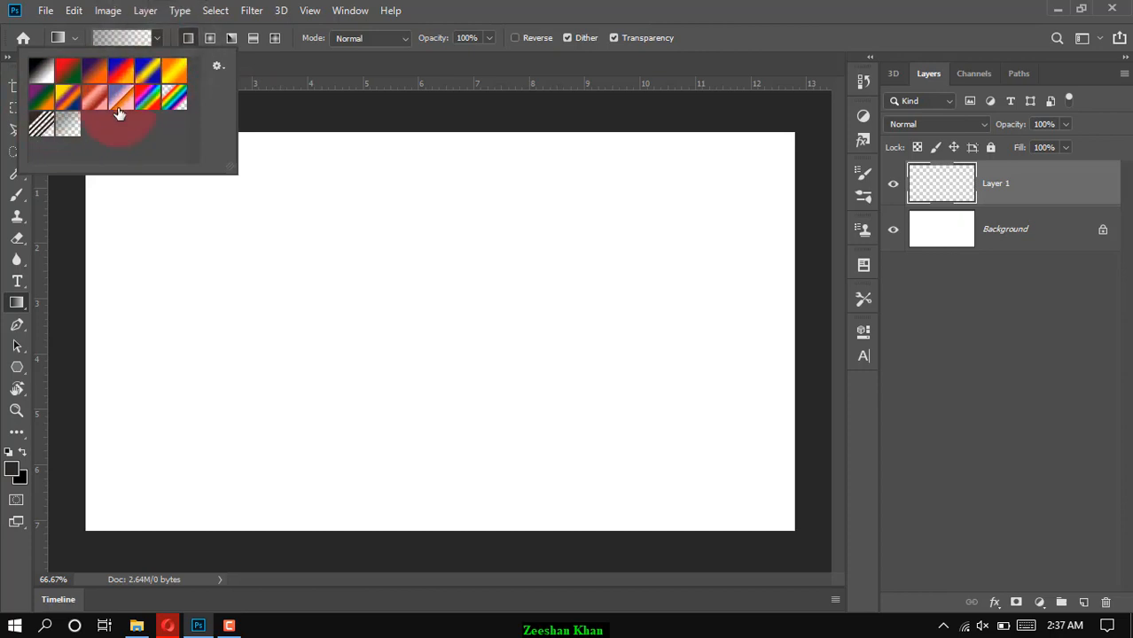
click(49, 77)
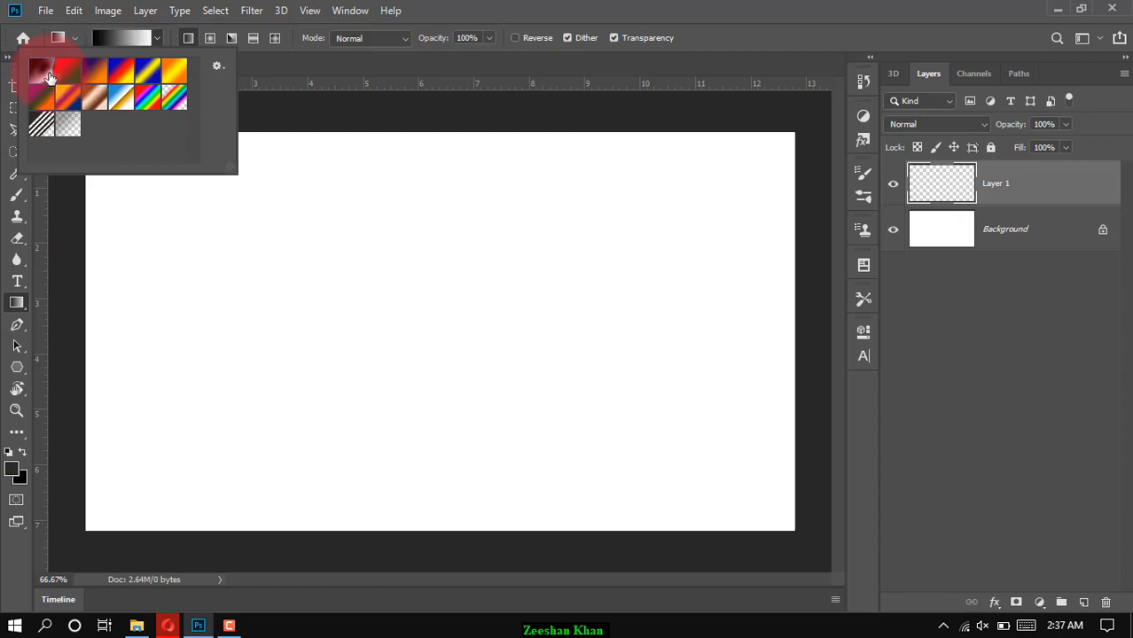
click(96, 75)
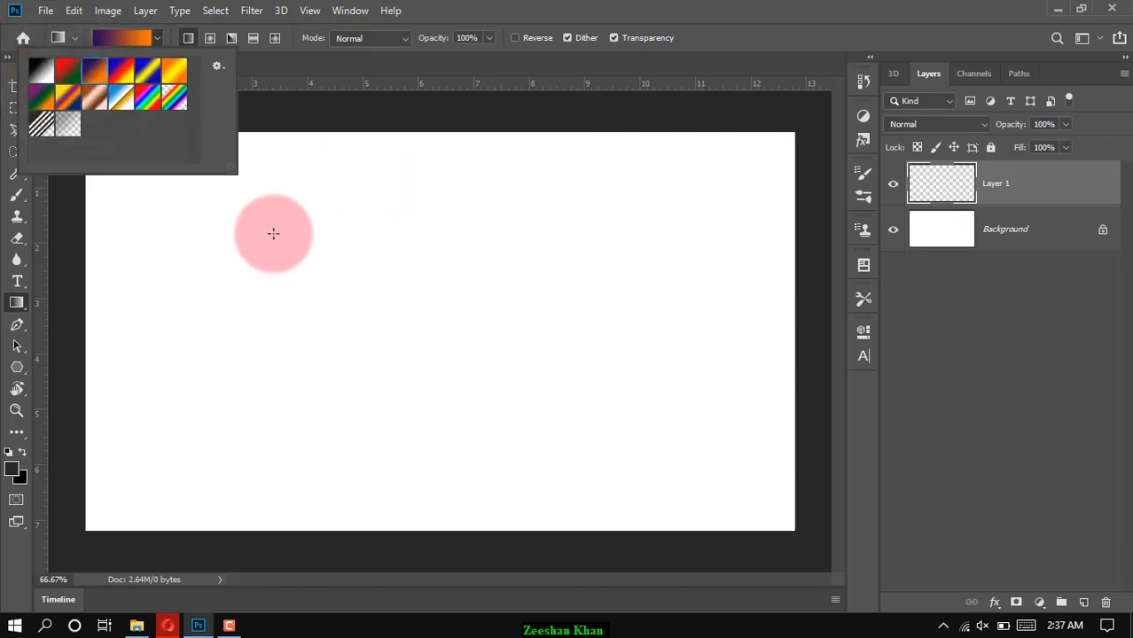
click(532, 63)
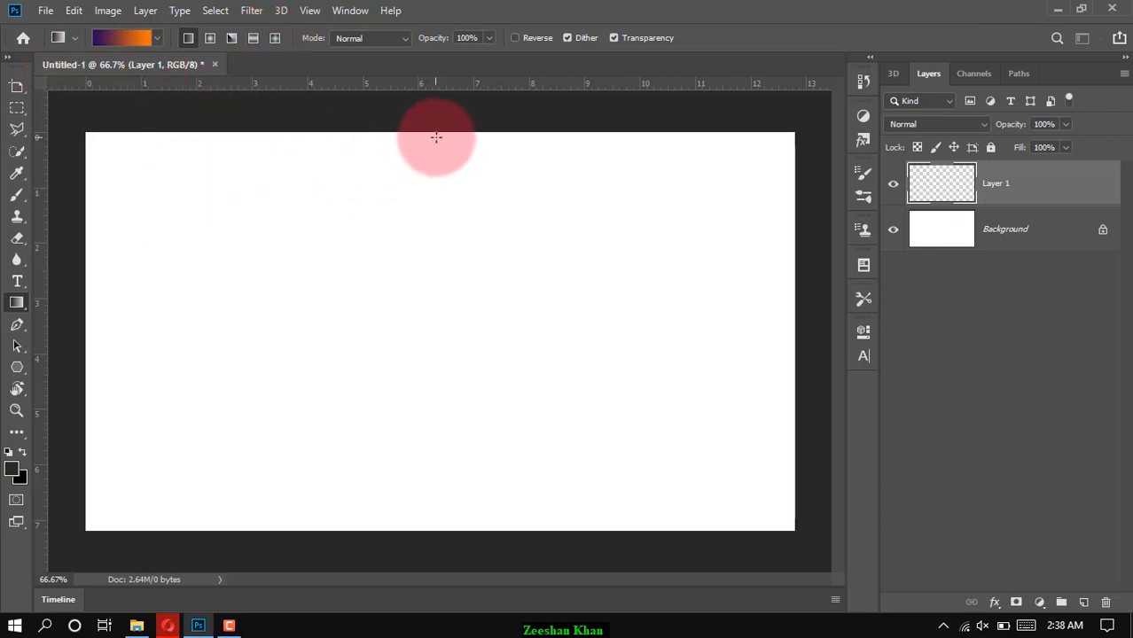
drag(441, 133, 440, 339)
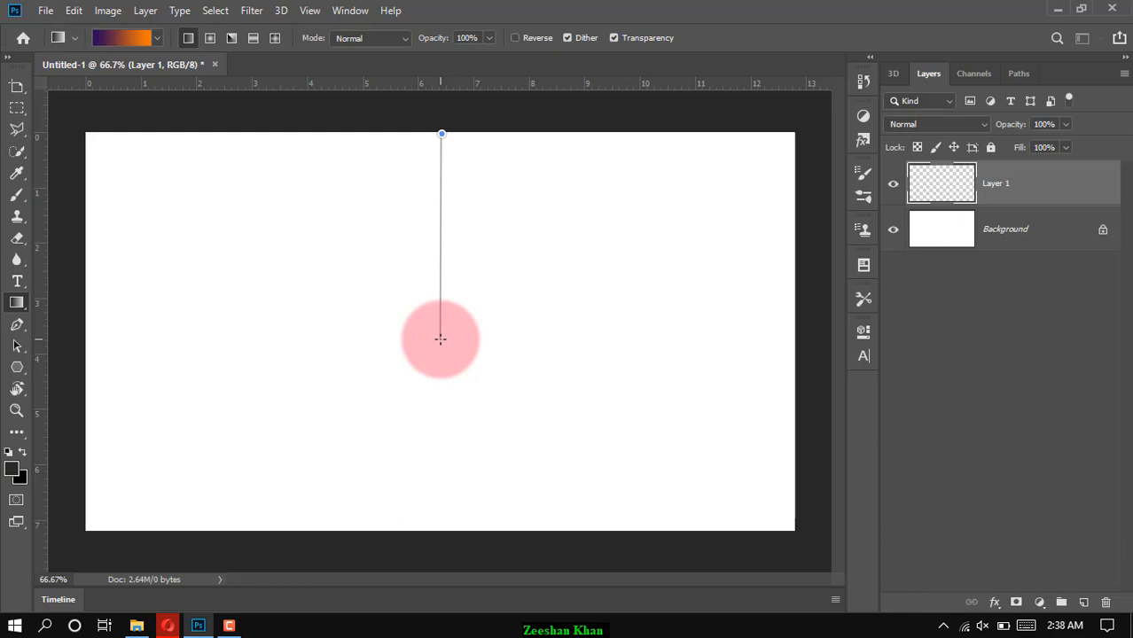
drag(441, 340, 440, 339)
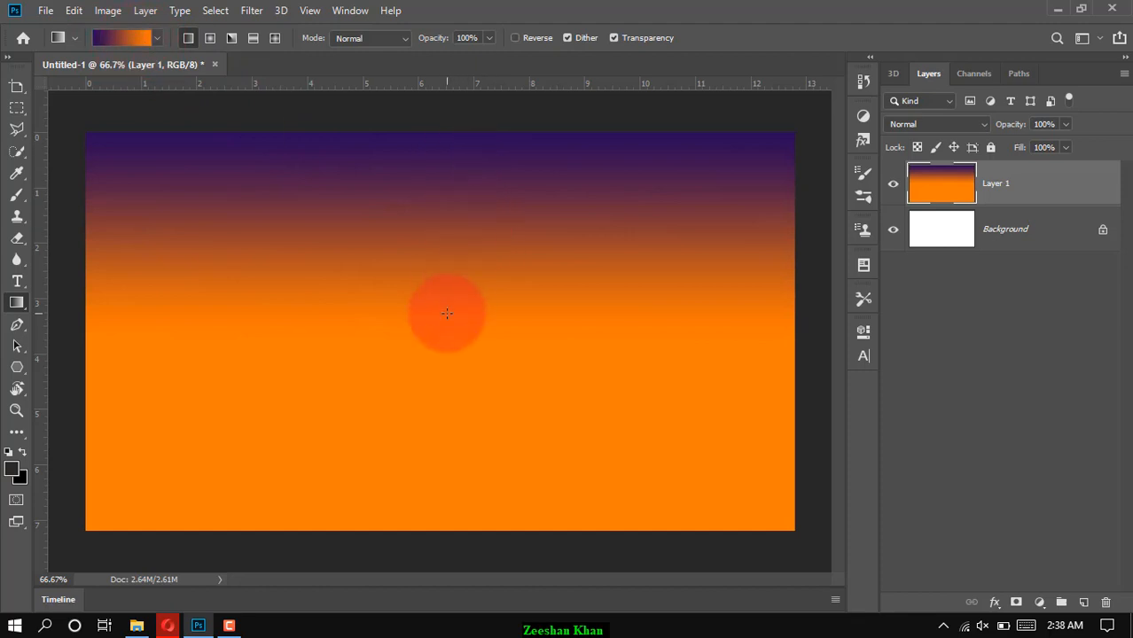
Switch to the blue-yellow-blue preset and draw a linear gradient from the canvas's top edge to its bottom edge.
click(156, 38)
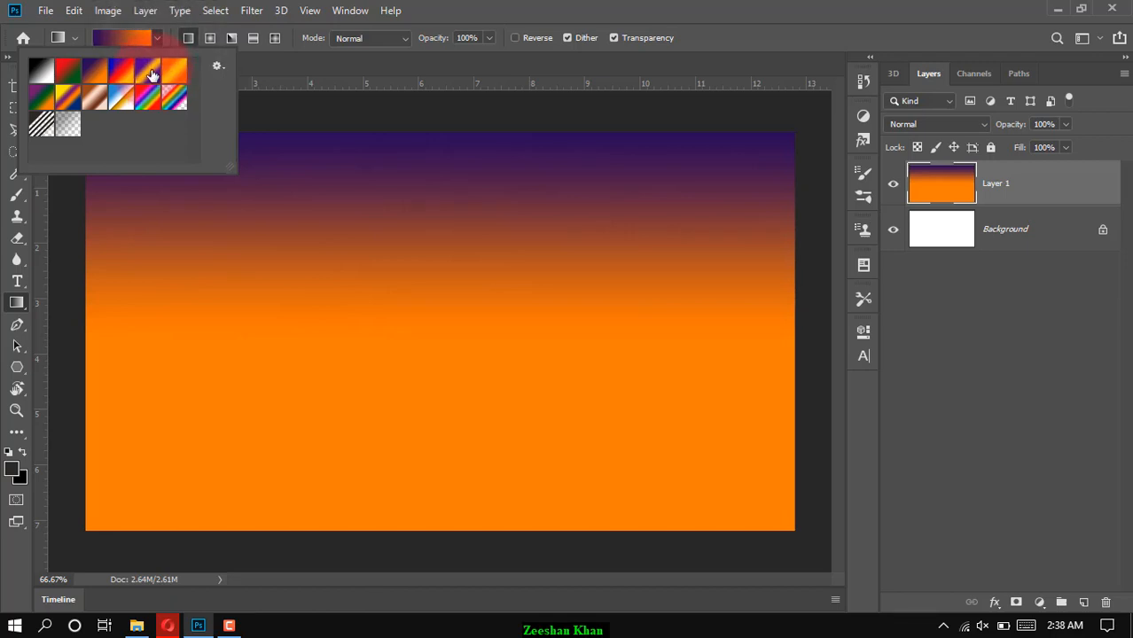
click(152, 73)
click(510, 8)
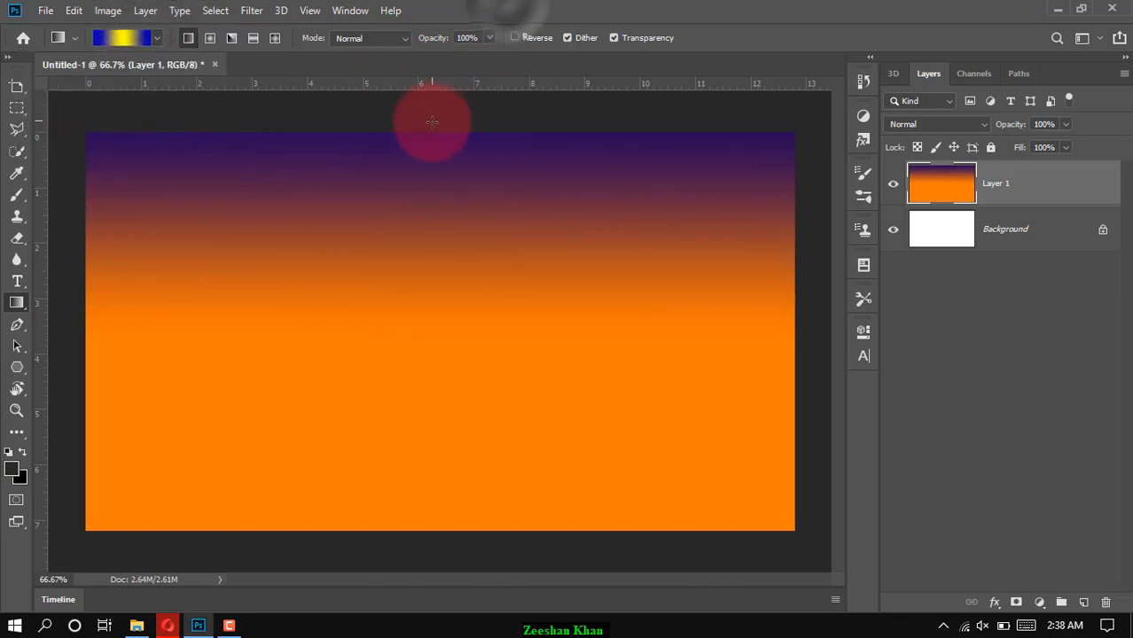
drag(437, 133, 432, 530)
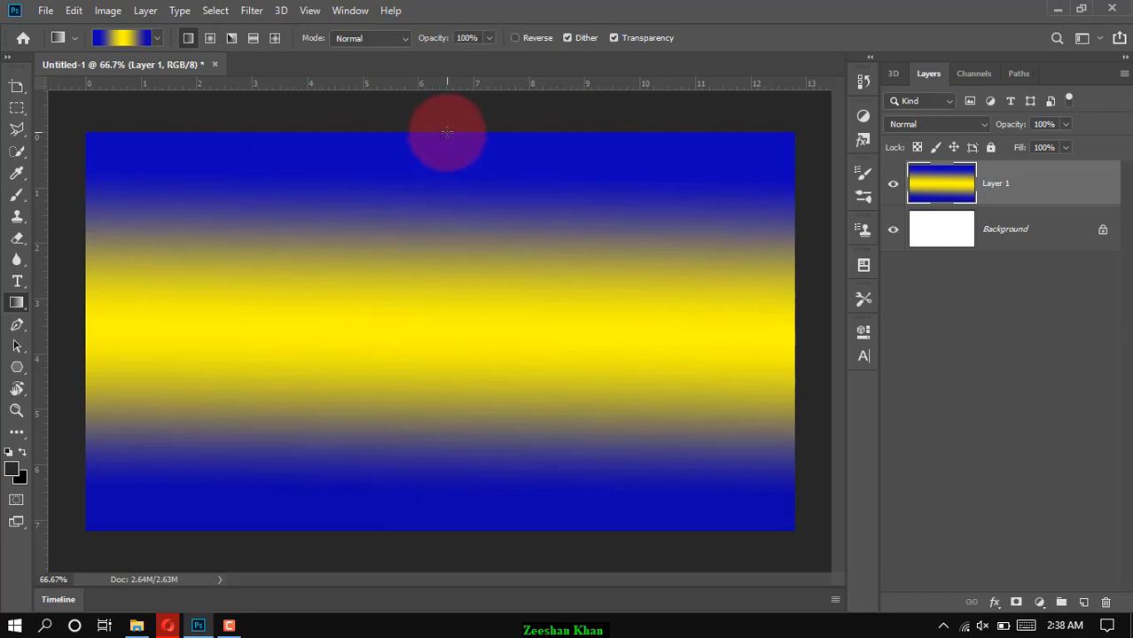
Redraw the blue-yellow-blue linear gradient, first from the top edge to the canvas centre, then straight down the full canvas height.
drag(447, 131, 443, 332)
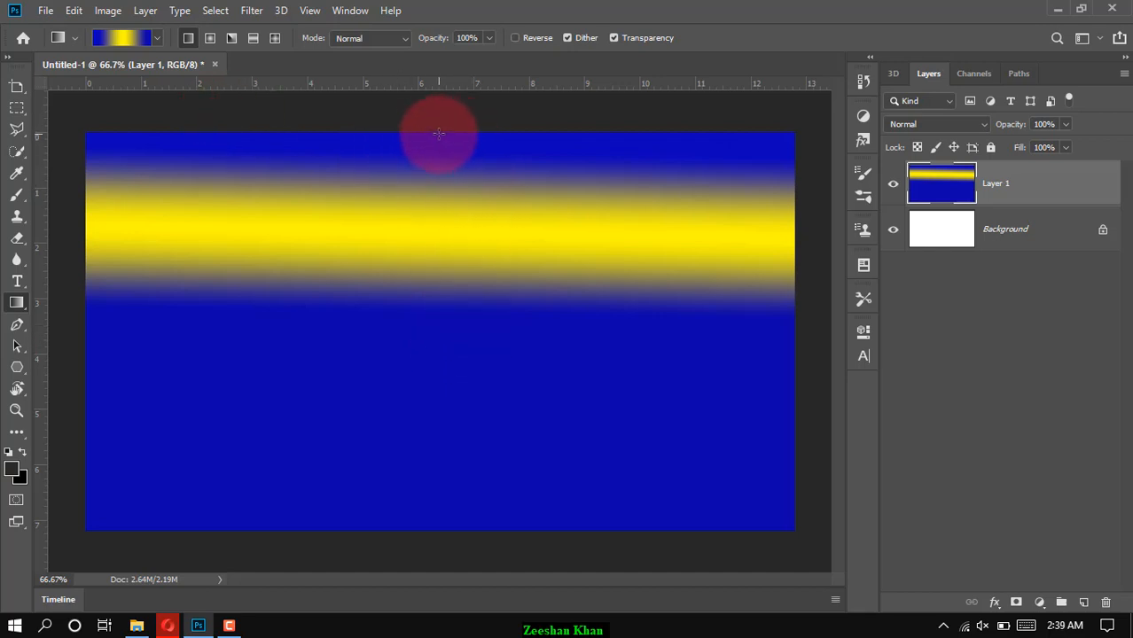
drag(442, 132, 438, 532)
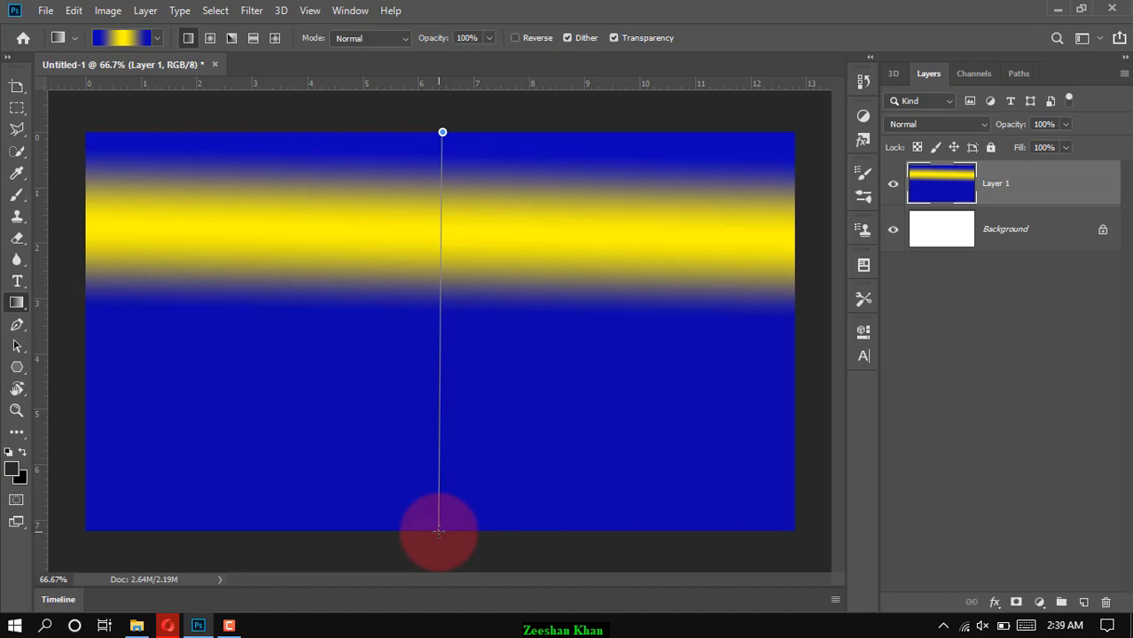
drag(438, 532, 437, 532)
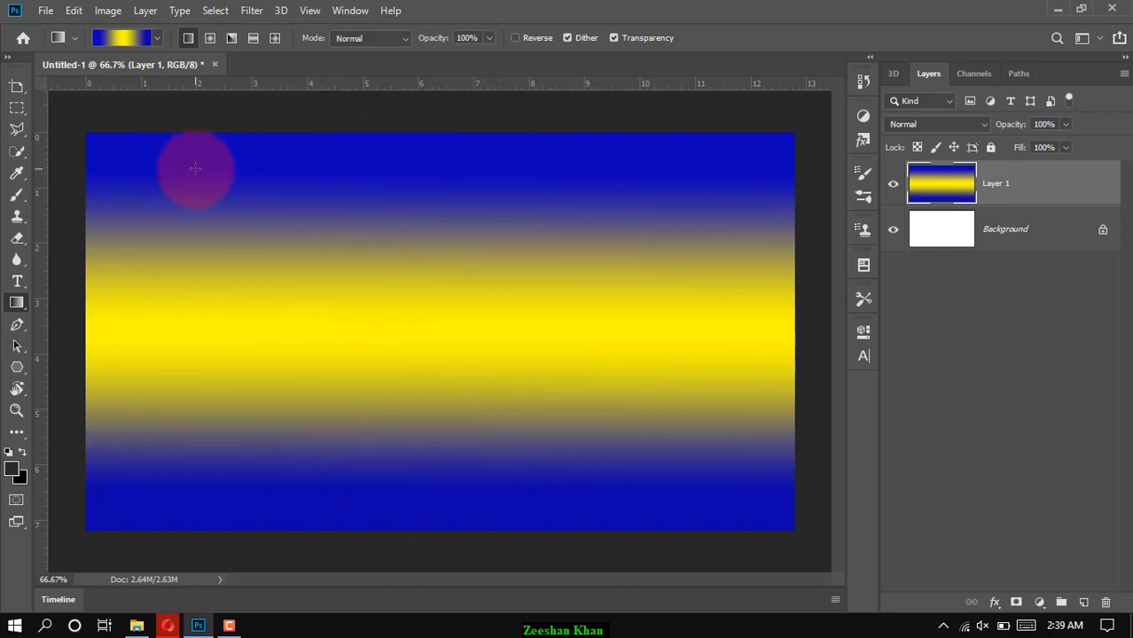
Set the gradient type to Radial with the violet-to-orange preset and draw it from the canvas's top centre to the bottom edge.
click(211, 38)
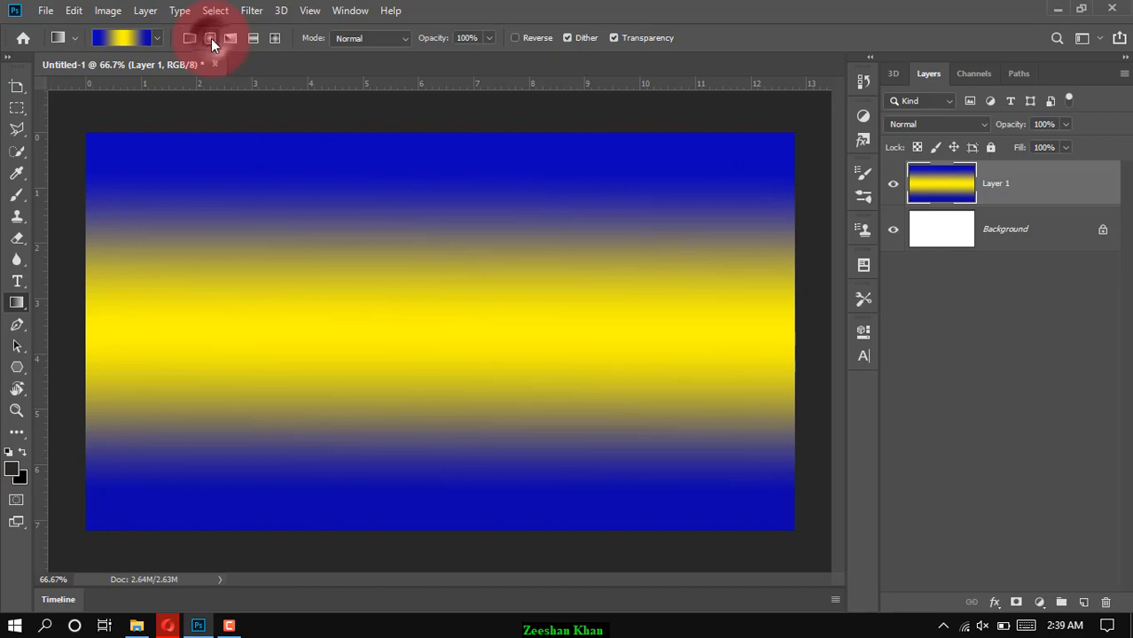
click(156, 37)
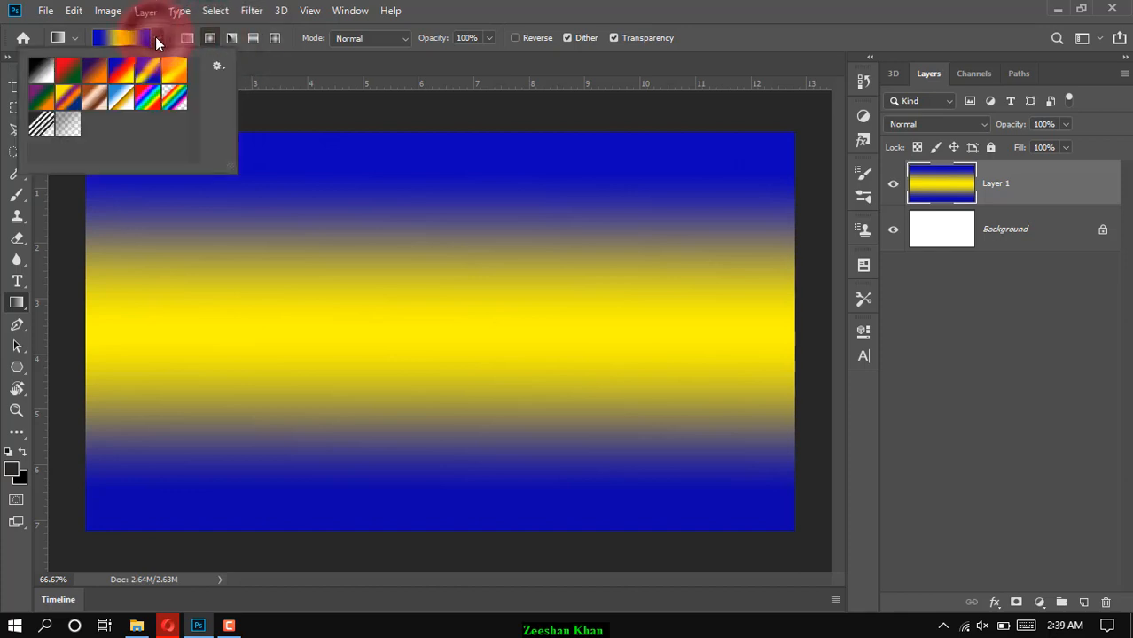
click(94, 71)
click(523, 19)
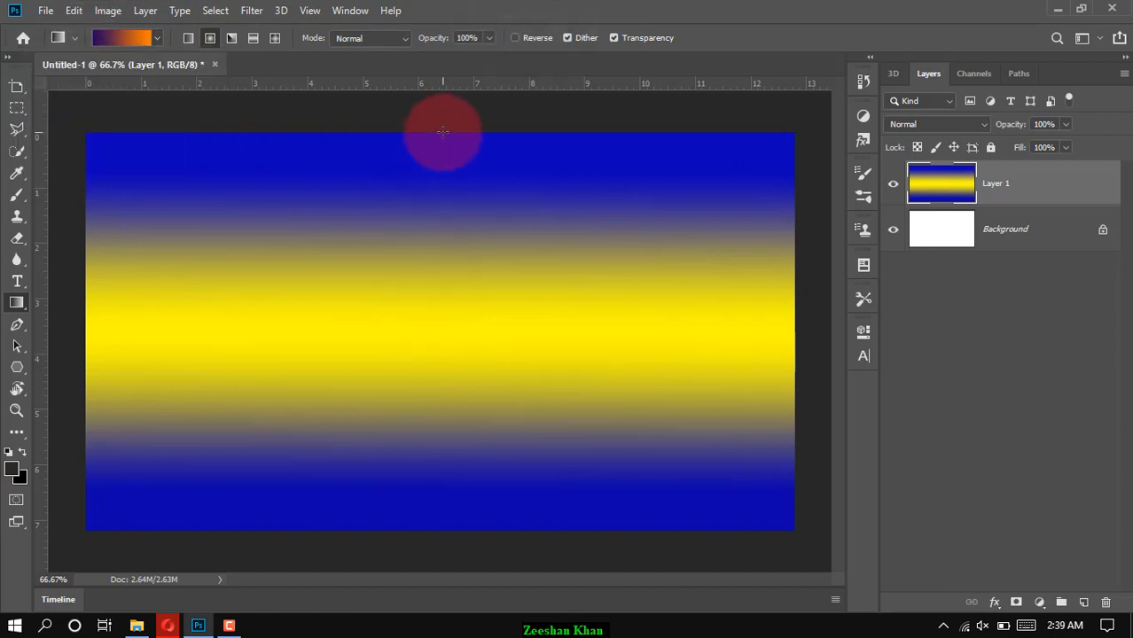
drag(444, 133, 439, 327)
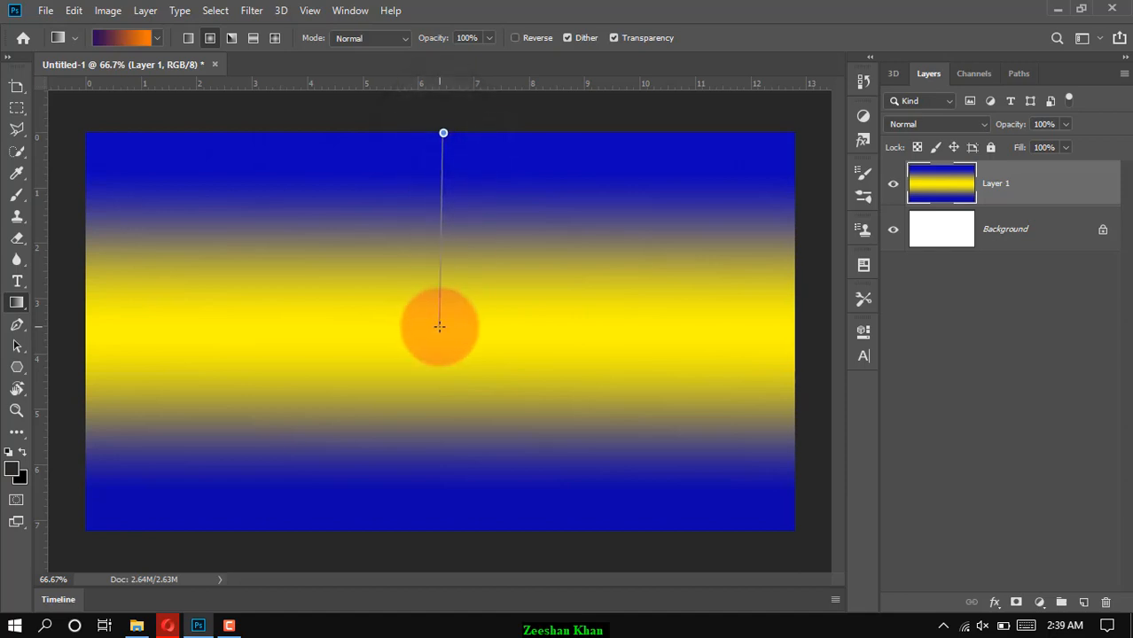
drag(438, 327, 436, 530)
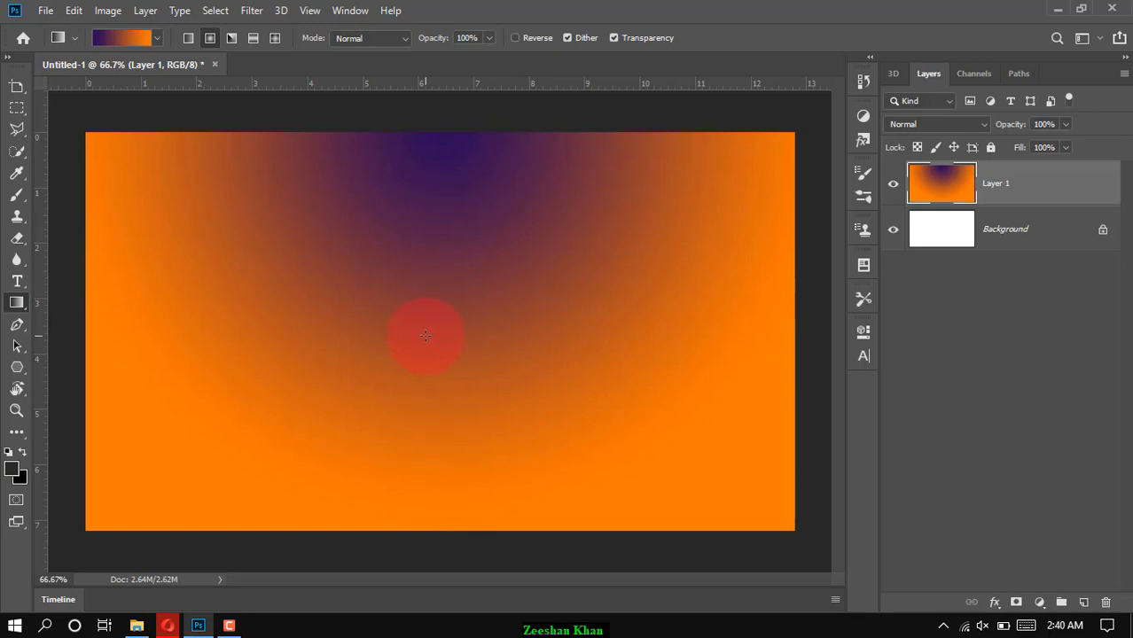
Redraw the radial gradient outward from the canvas centre, then from the right part, then from the left part of the canvas.
drag(426, 336, 428, 133)
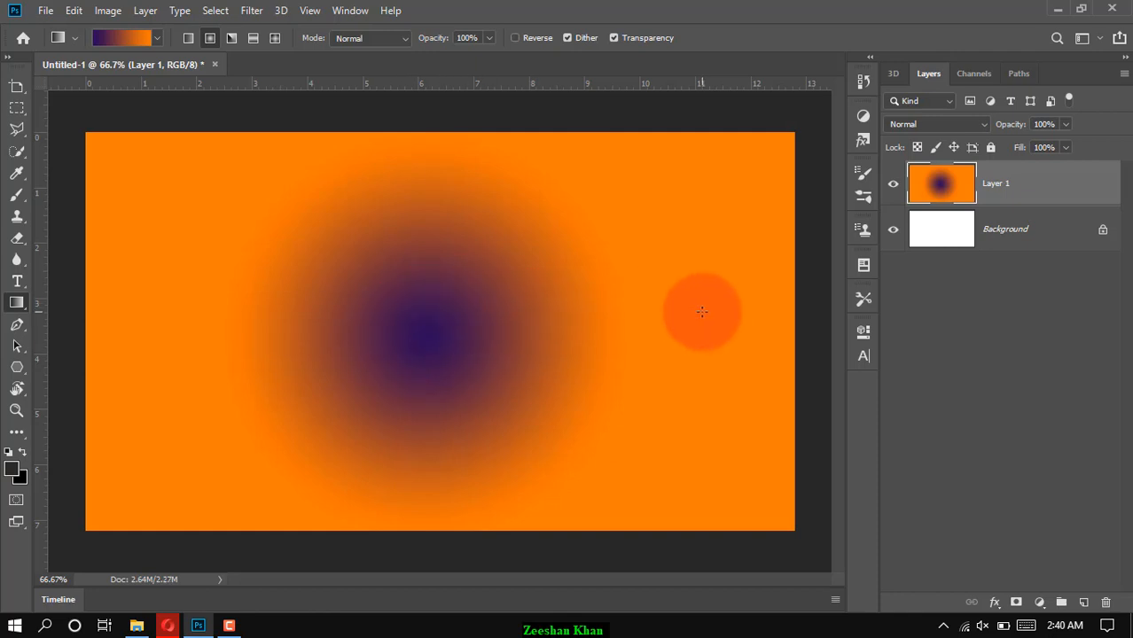
drag(702, 312, 420, 310)
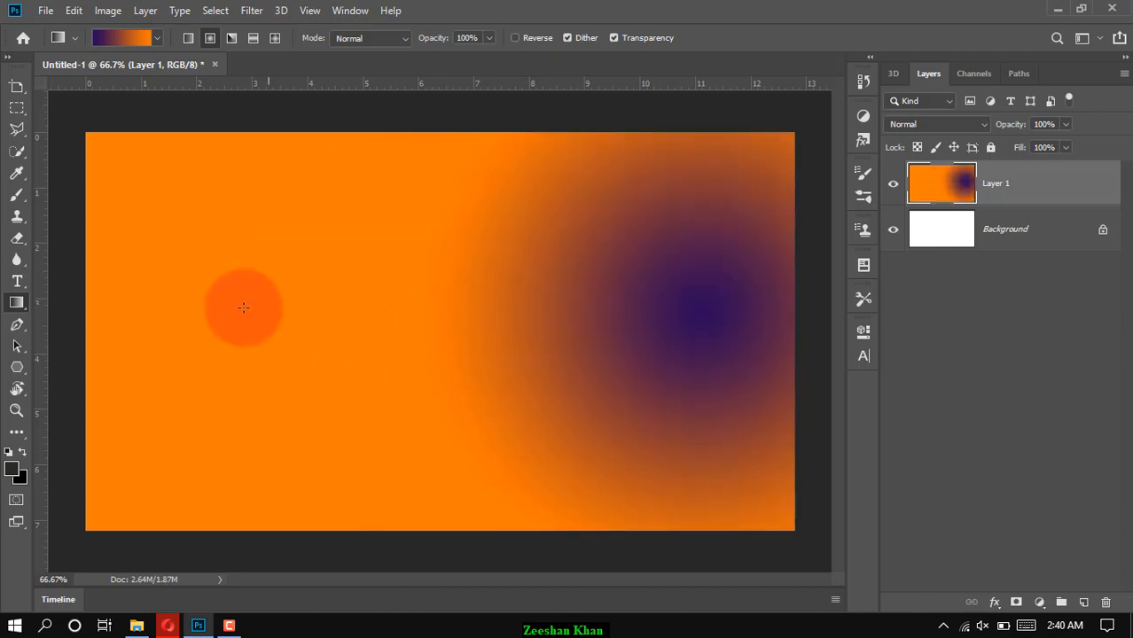
drag(200, 317, 475, 322)
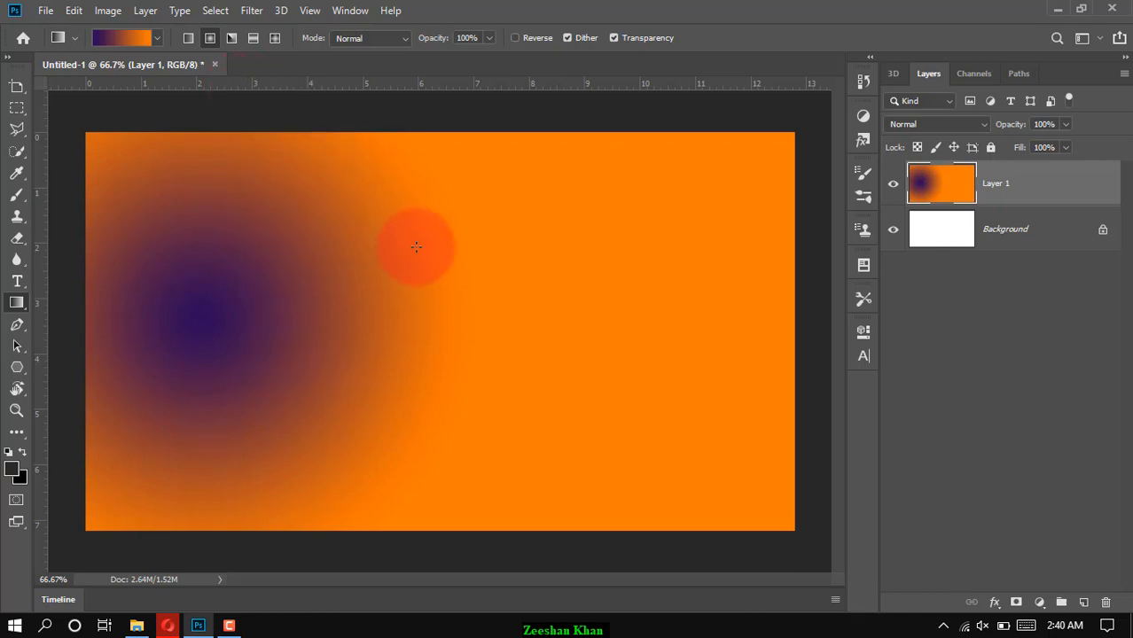
Set the gradient type to Angle and draw the violet-to-orange gradient horizontally from the canvas centre toward the right.
click(229, 39)
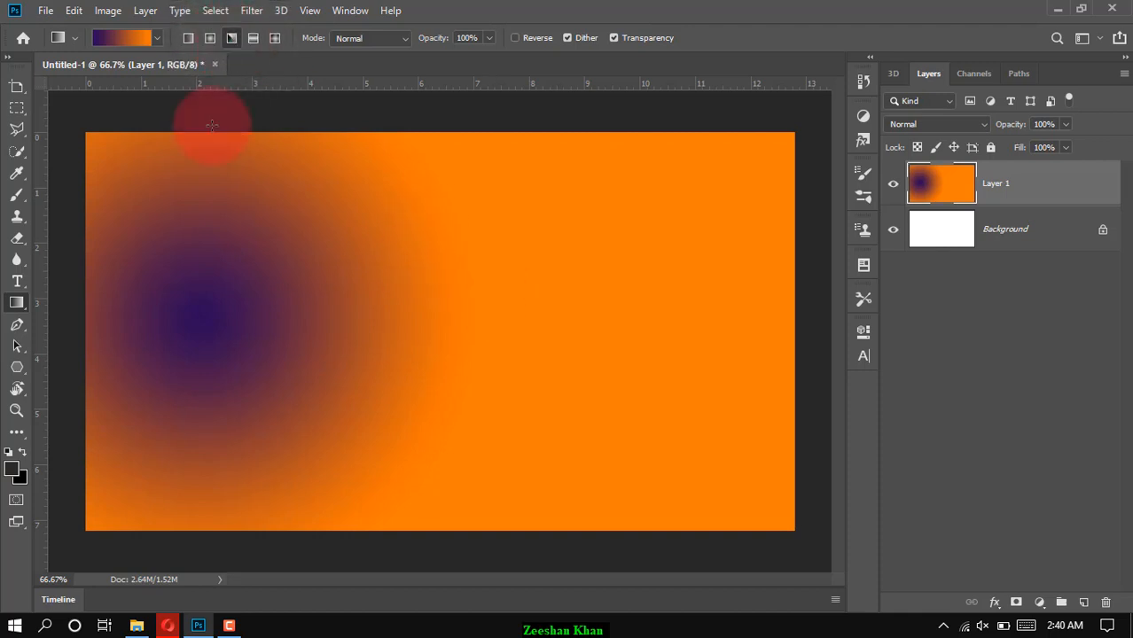
click(155, 37)
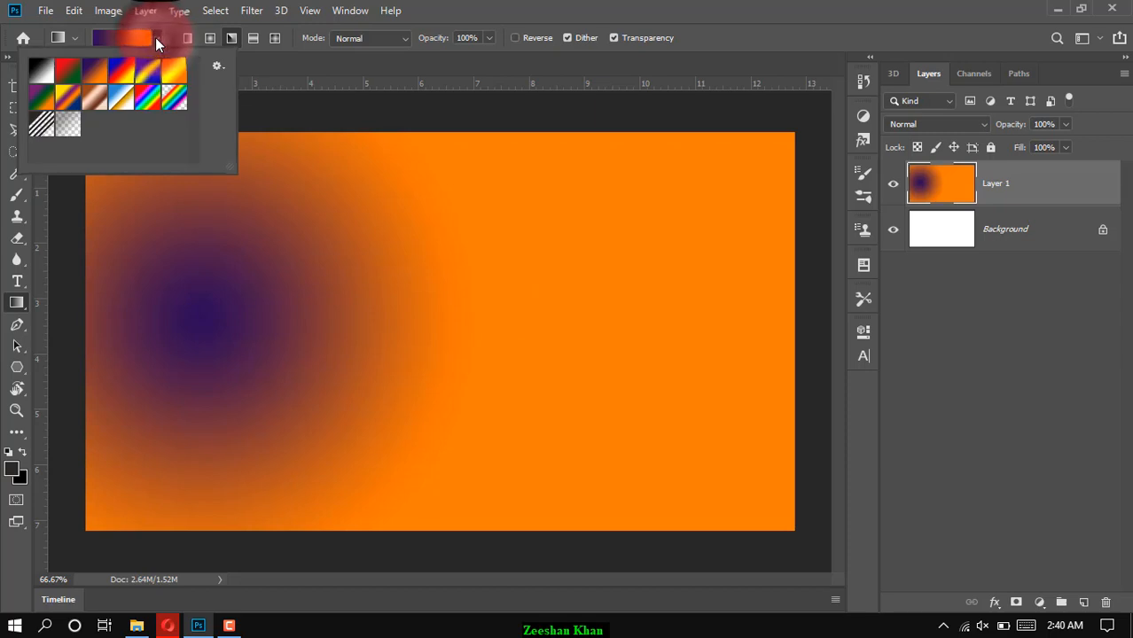
click(155, 37)
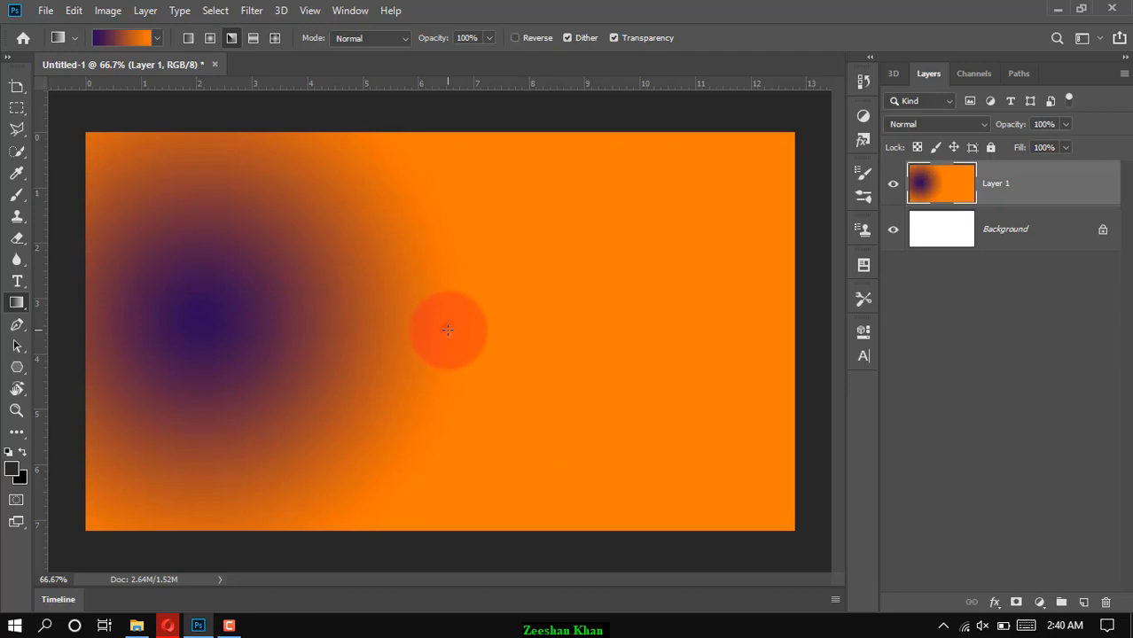
drag(448, 329, 690, 332)
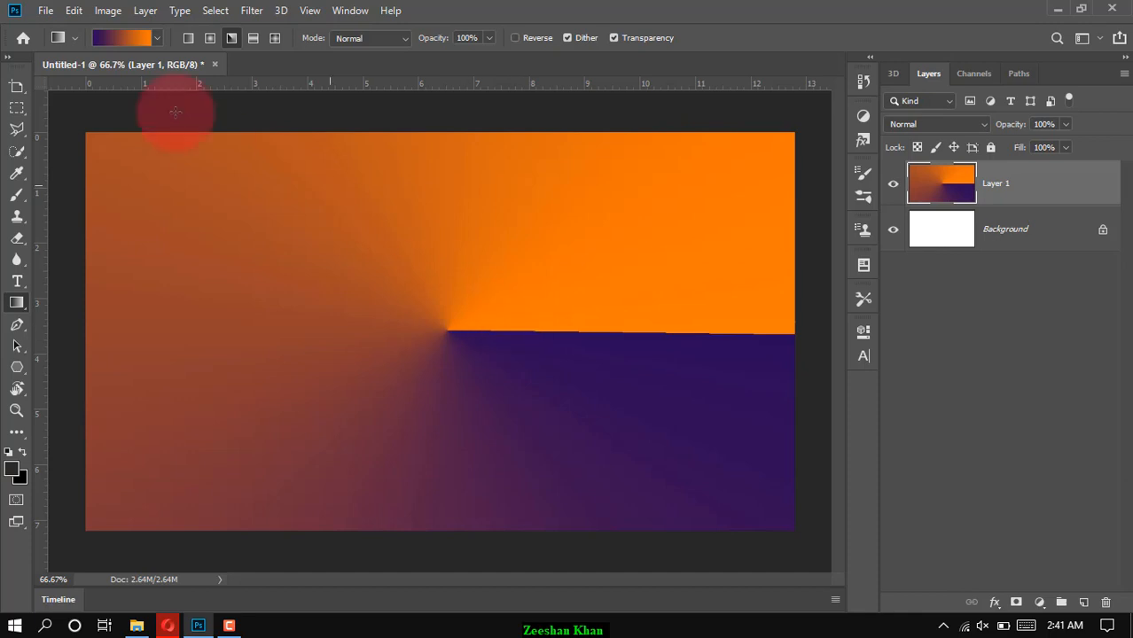
Choose the Yellow, Violet, Orange, Blue preset and draw it as an Angle gradient from the canvas centre to the left edge.
click(157, 39)
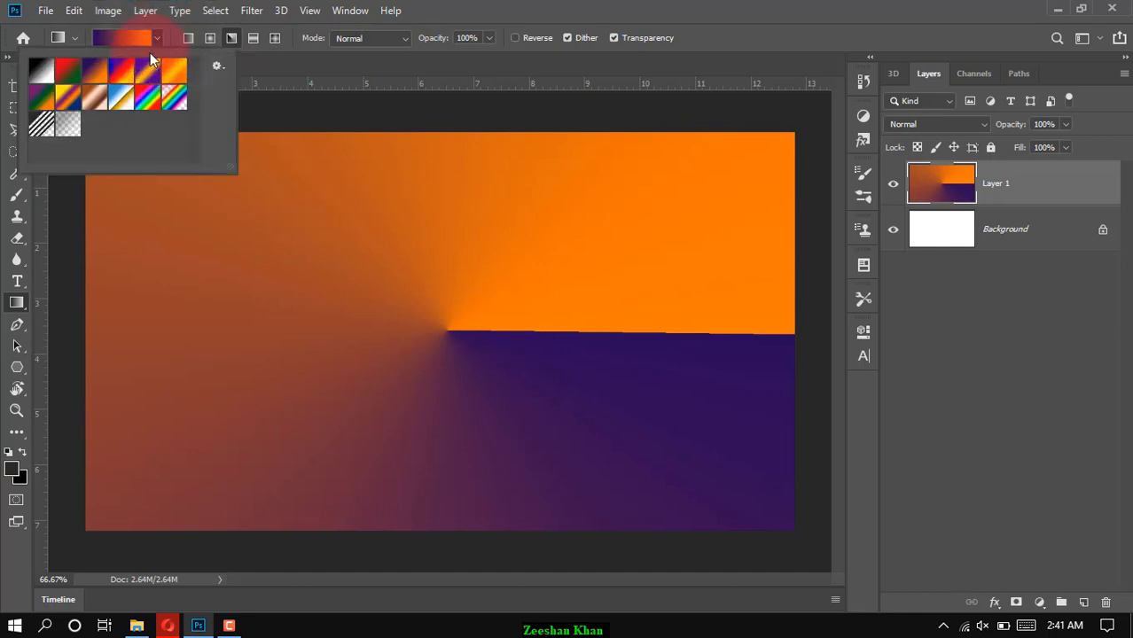
click(99, 103)
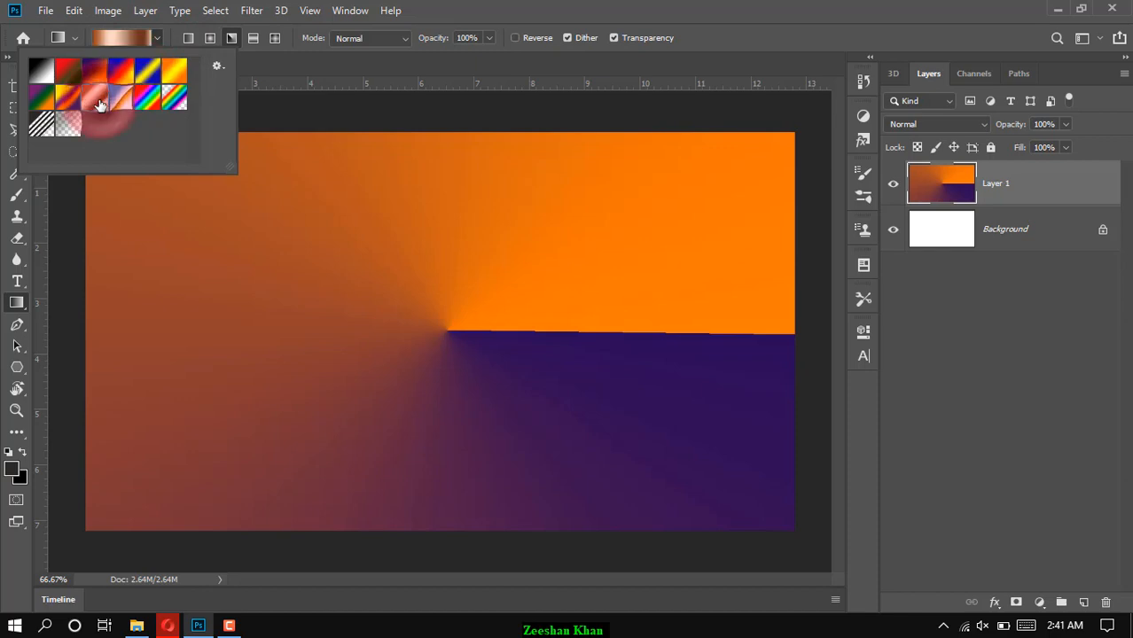
click(158, 37)
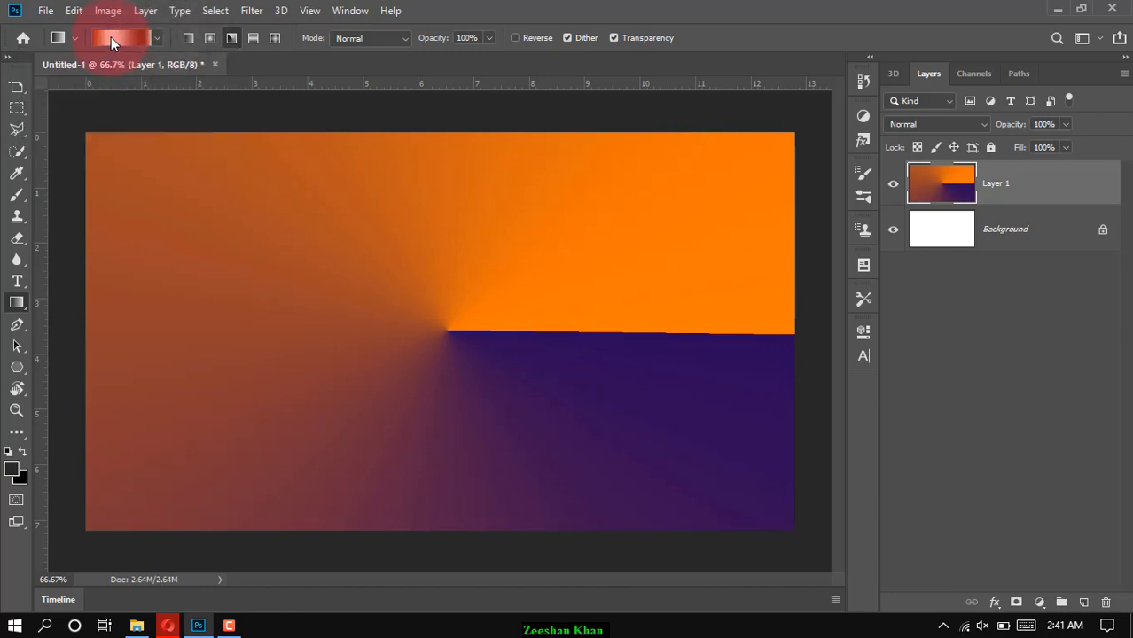
click(111, 37)
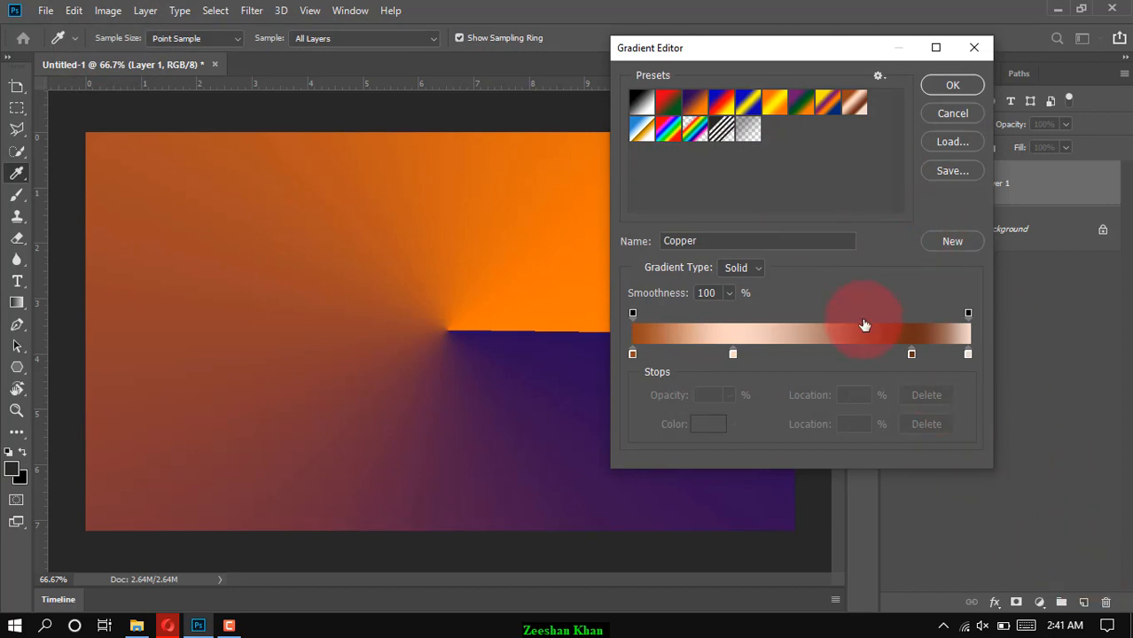
click(828, 106)
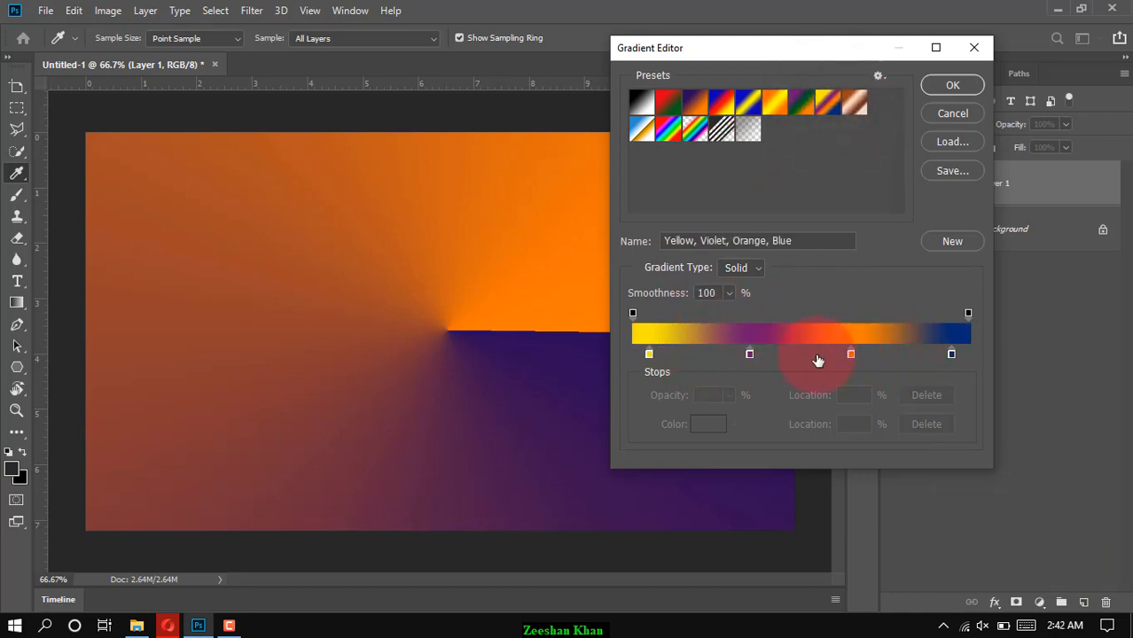
click(952, 85)
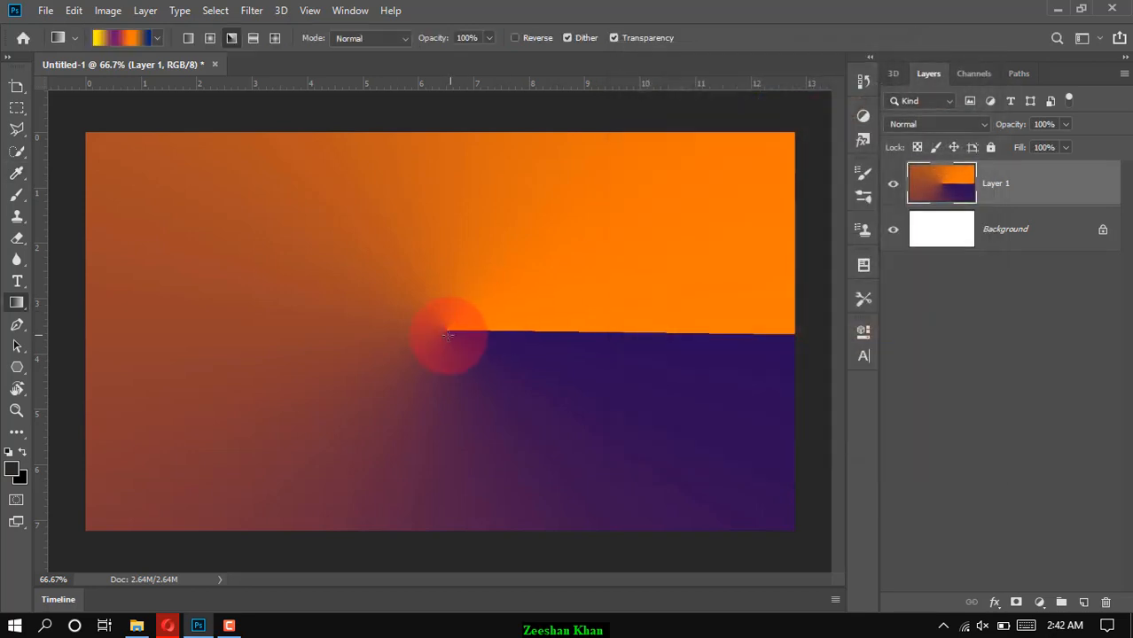
mouse_move(443, 332)
mouse_down()
mouse_move(771, 324)
mouse_move(405, 328)
mouse_move(203, 347)
mouse_move(85, 326)
mouse_up()
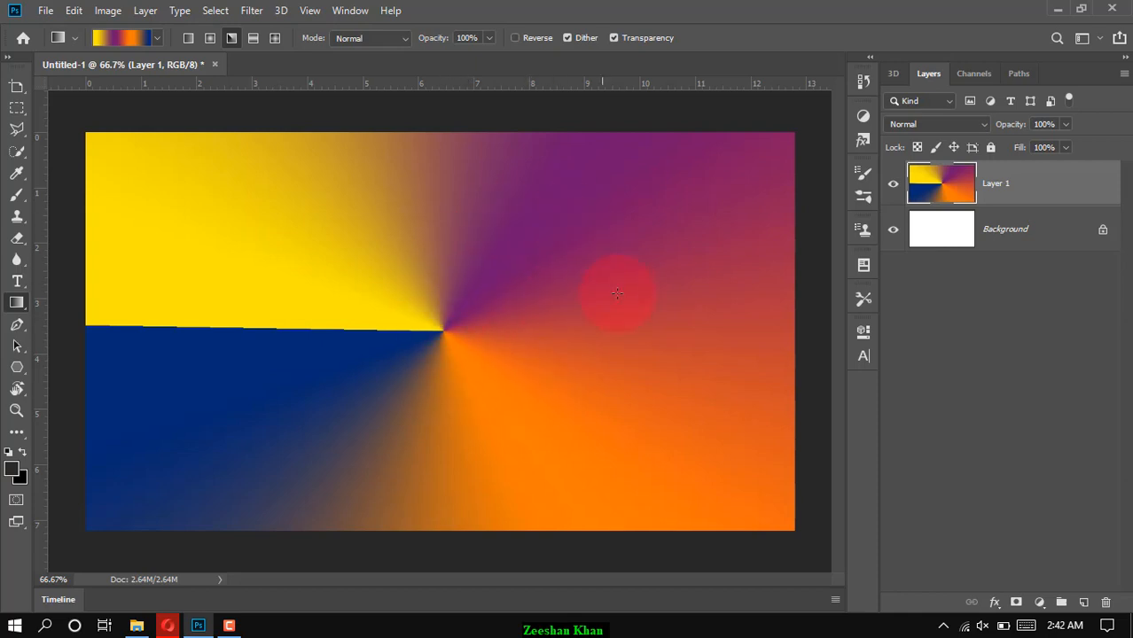
Set the gradient type to Reflected with the violet-to-orange preset and draw it from the top edge, the left edge and the right edge inward.
click(254, 40)
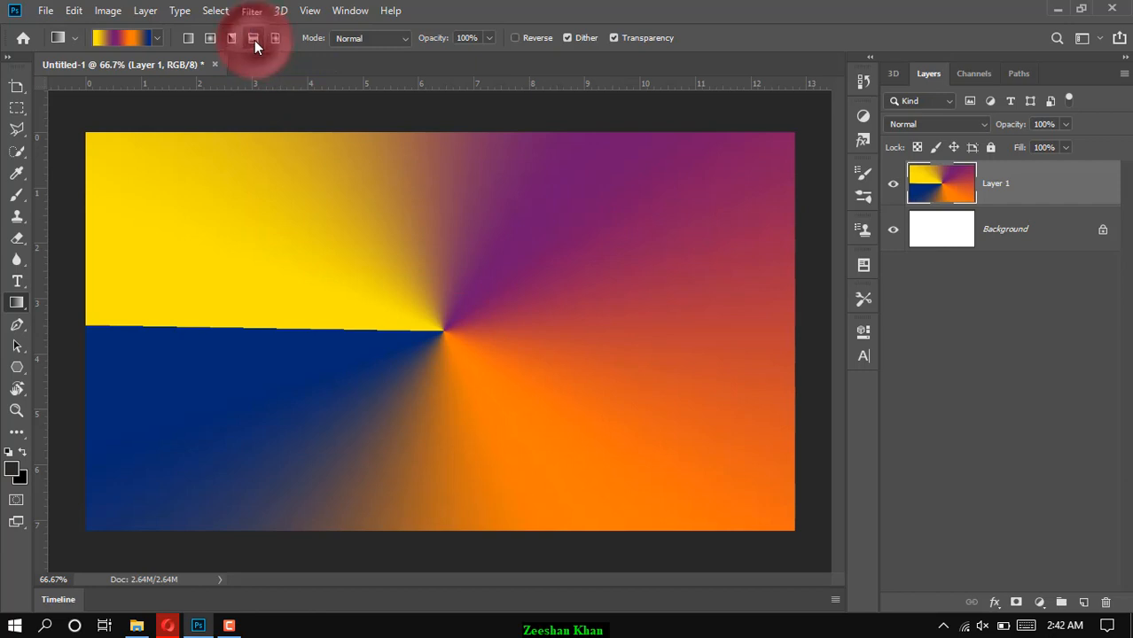
click(156, 38)
click(95, 74)
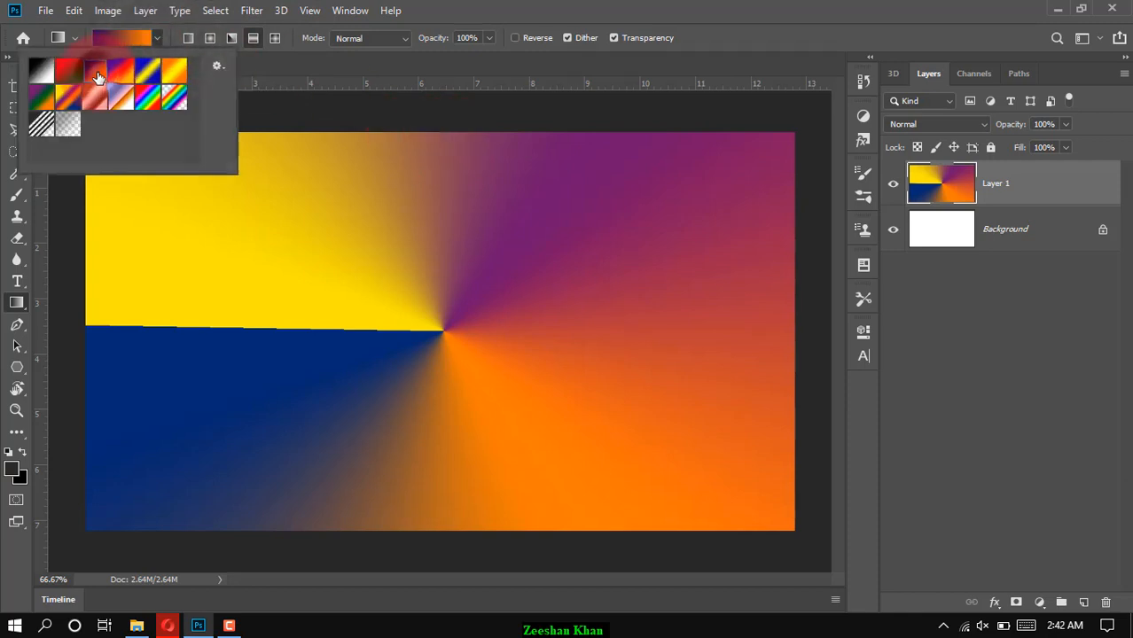
click(454, 5)
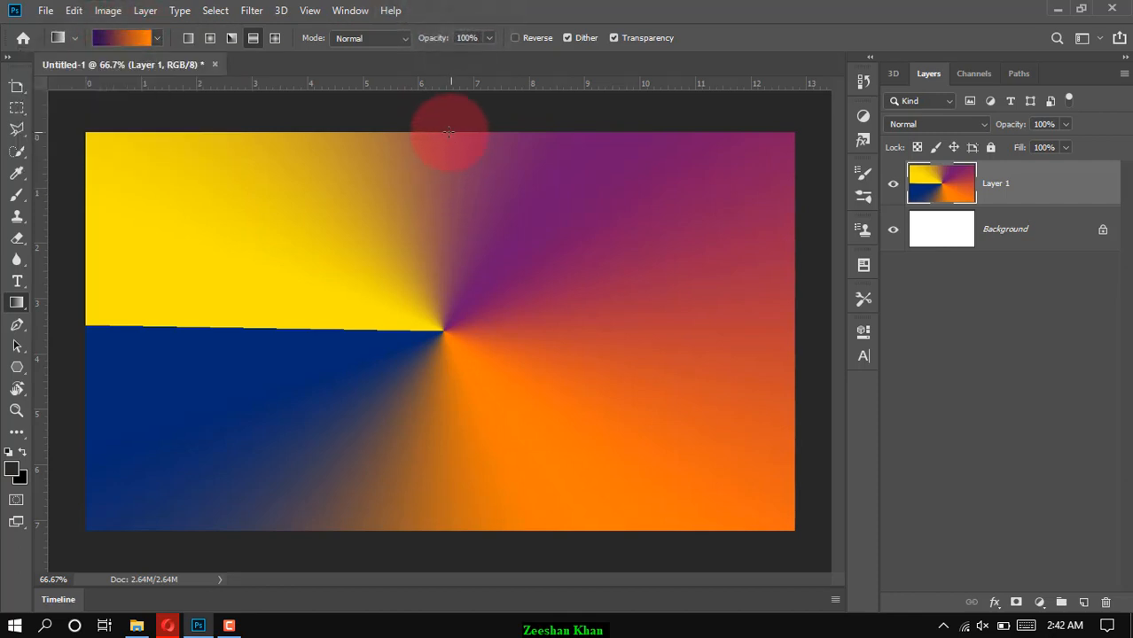
drag(447, 132, 446, 334)
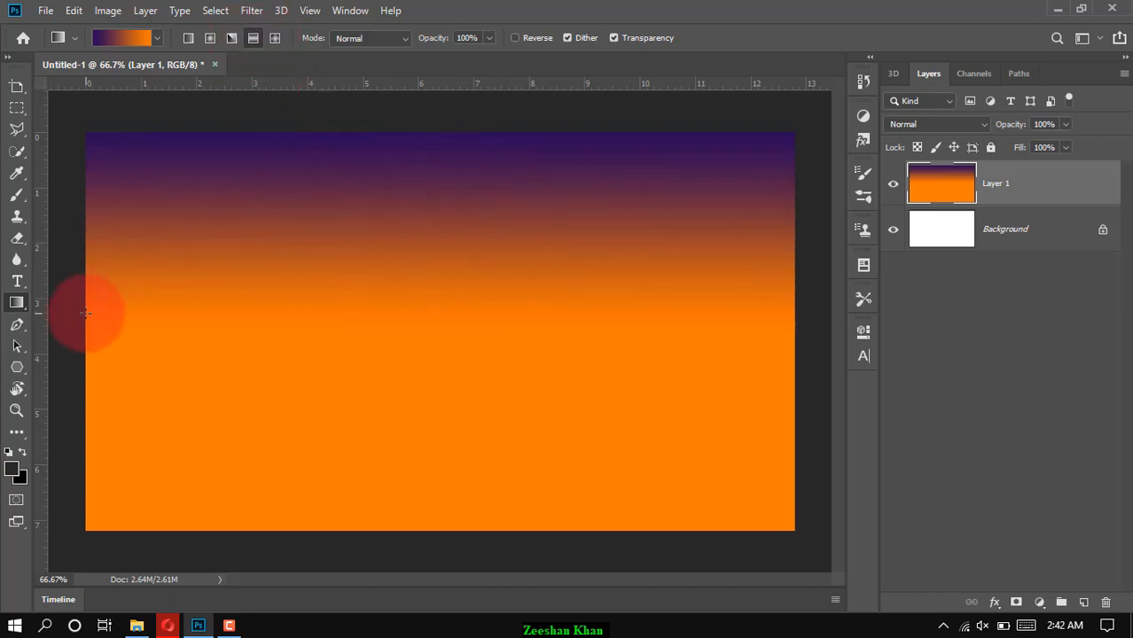
drag(85, 312, 524, 336)
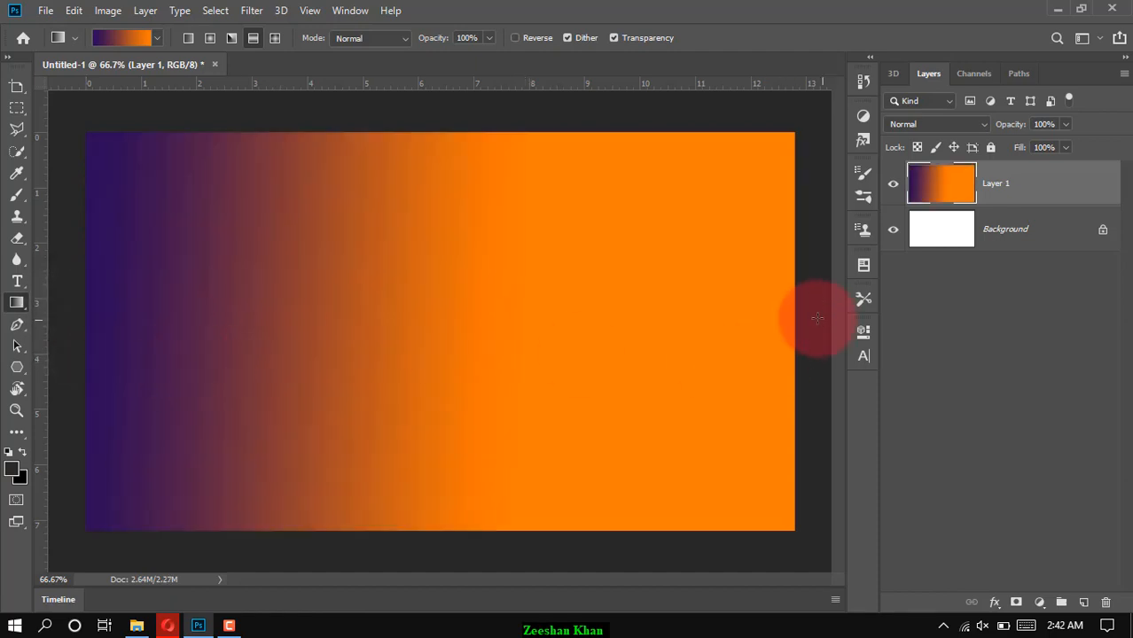
drag(795, 324, 419, 326)
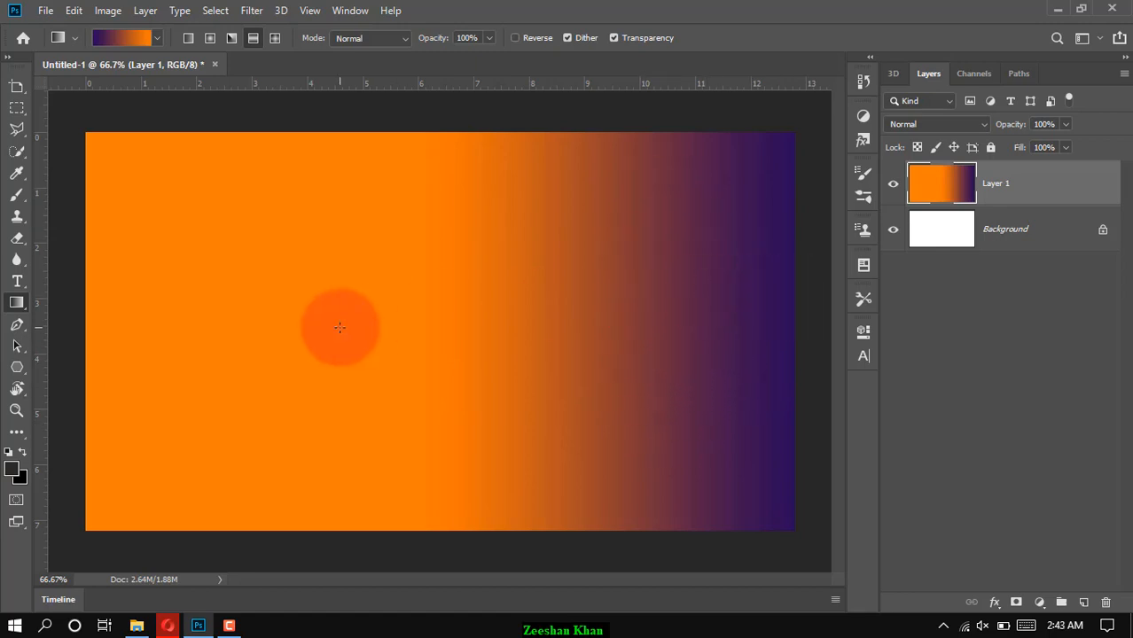
Switch to the Linear type and draw the violet-to-orange gradient from the left edge past the centre, then down the full canvas height.
click(189, 38)
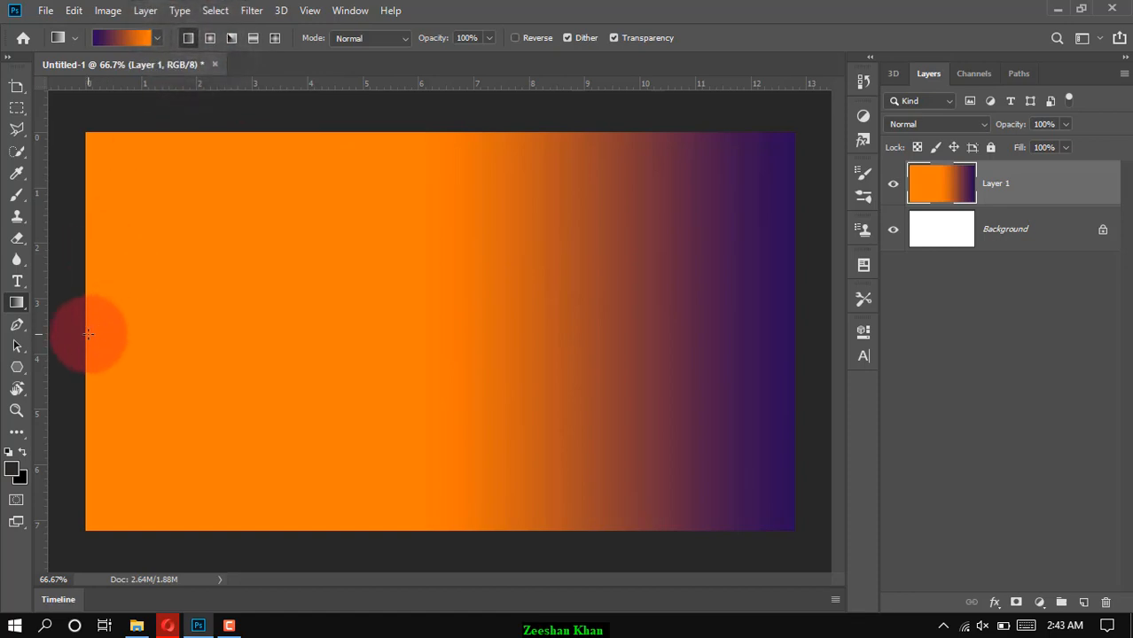
drag(86, 321, 530, 318)
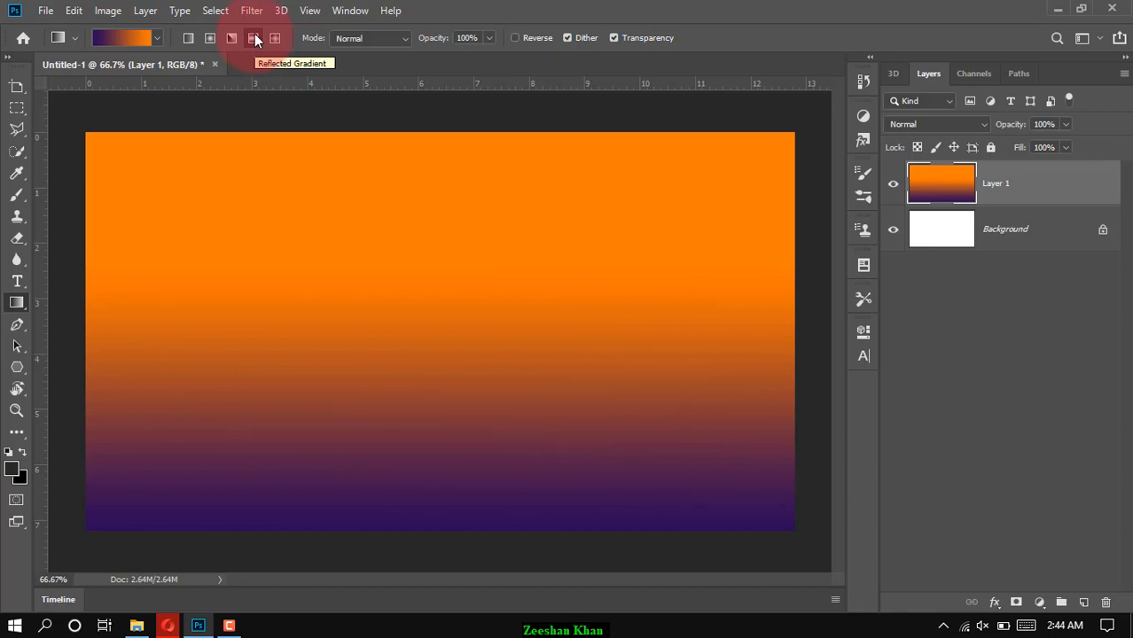
click(254, 38)
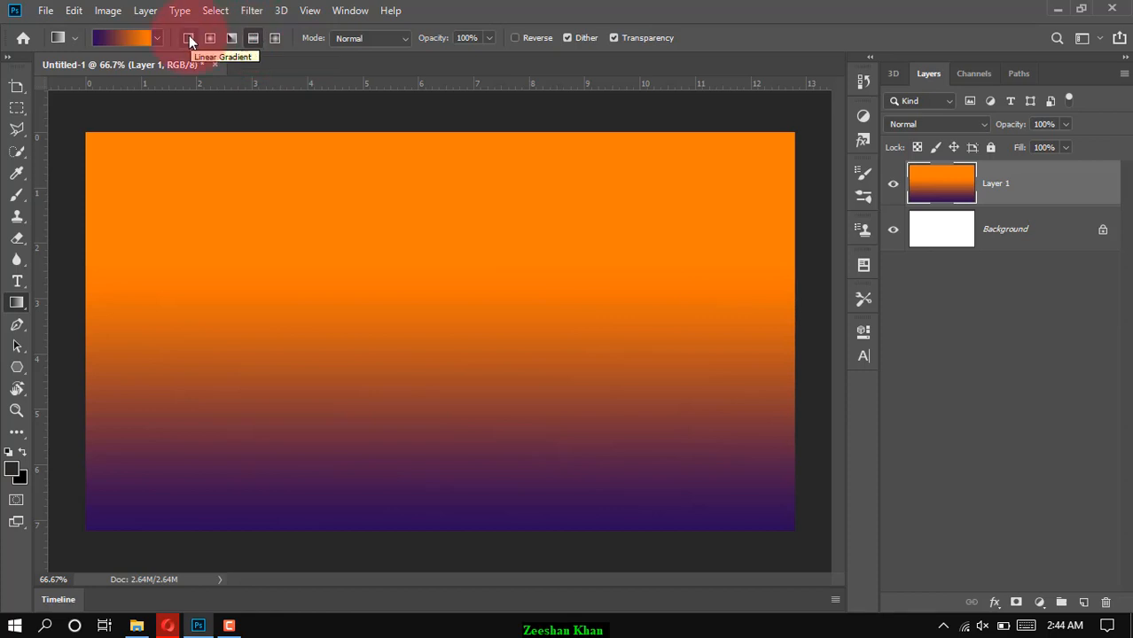
click(189, 38)
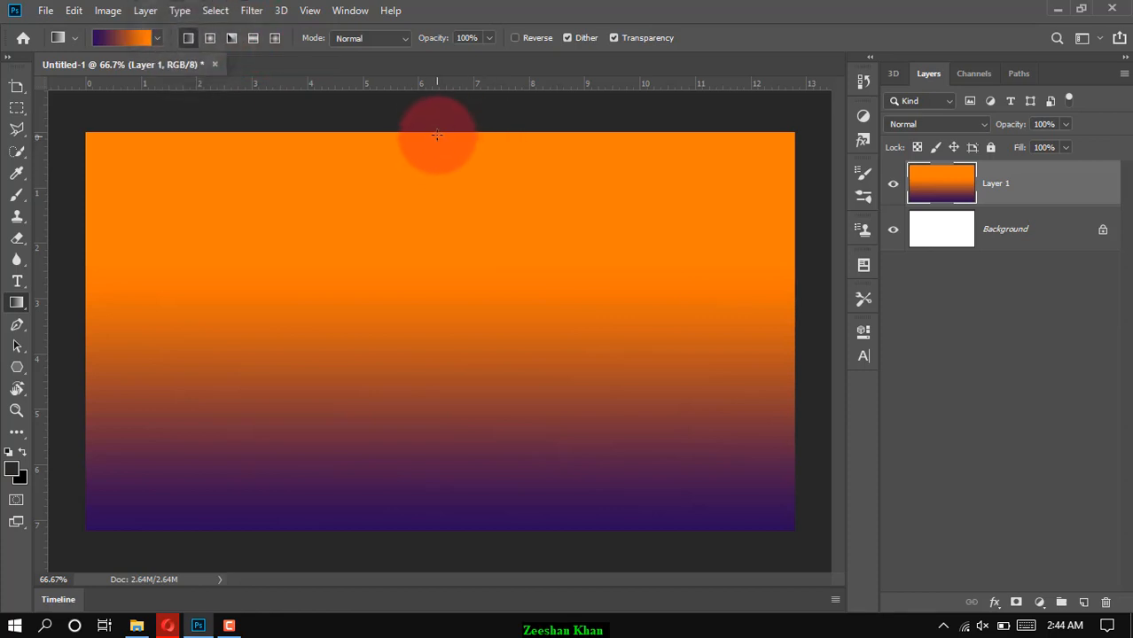
drag(437, 131, 436, 531)
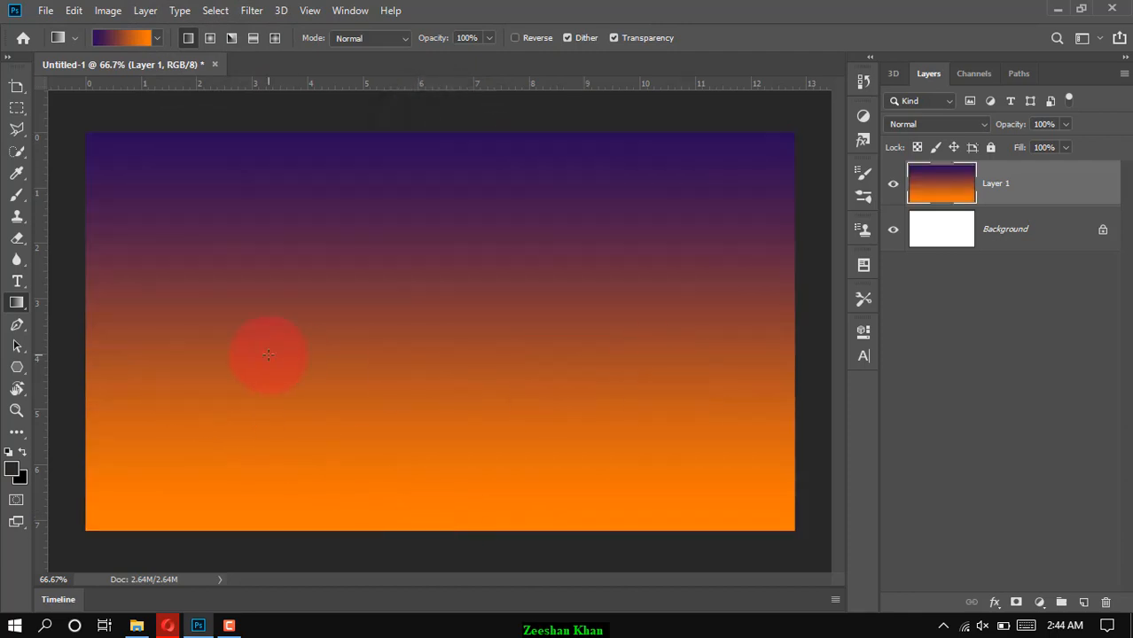
Draw the gradient as Reflected down the full canvas height, then as Diamond from the upper middle of the canvas to below its centre.
click(253, 38)
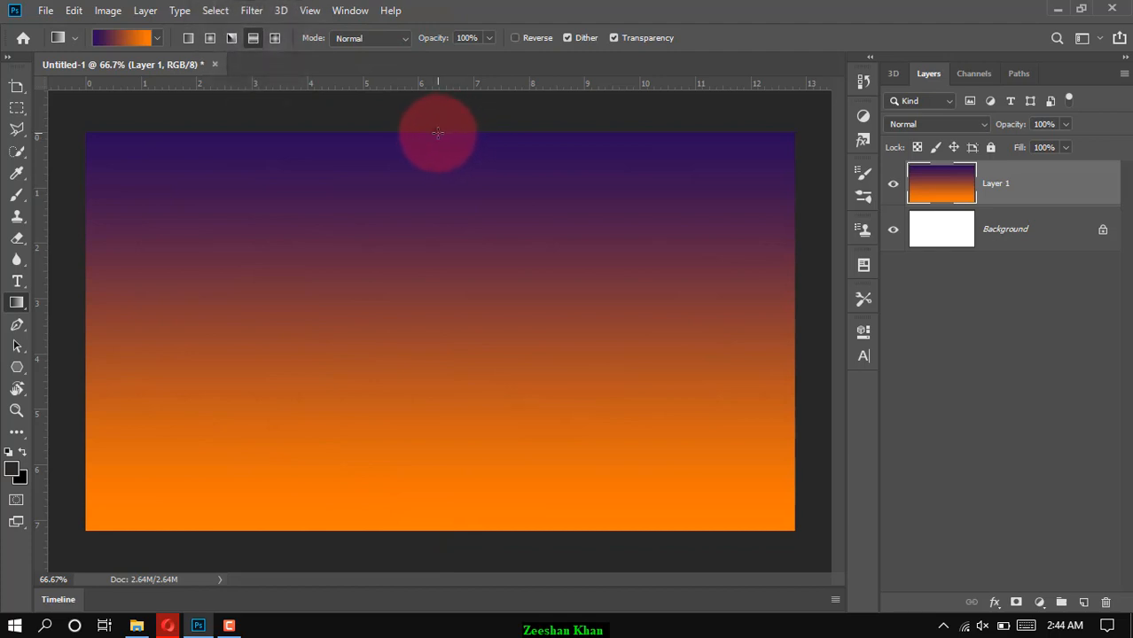
drag(438, 133, 431, 531)
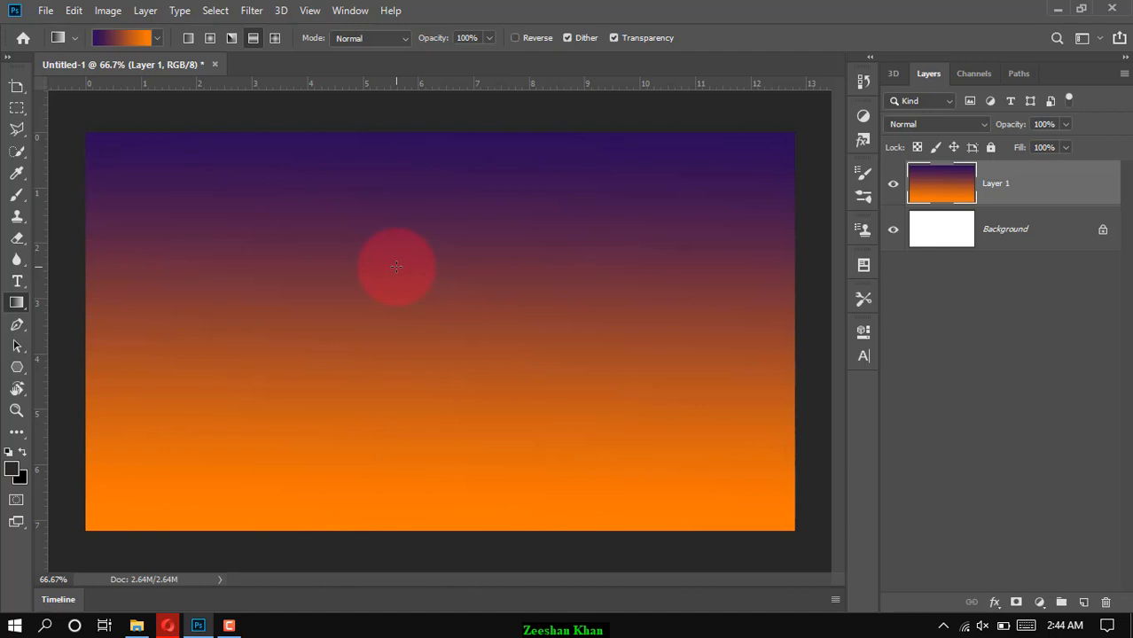
click(274, 38)
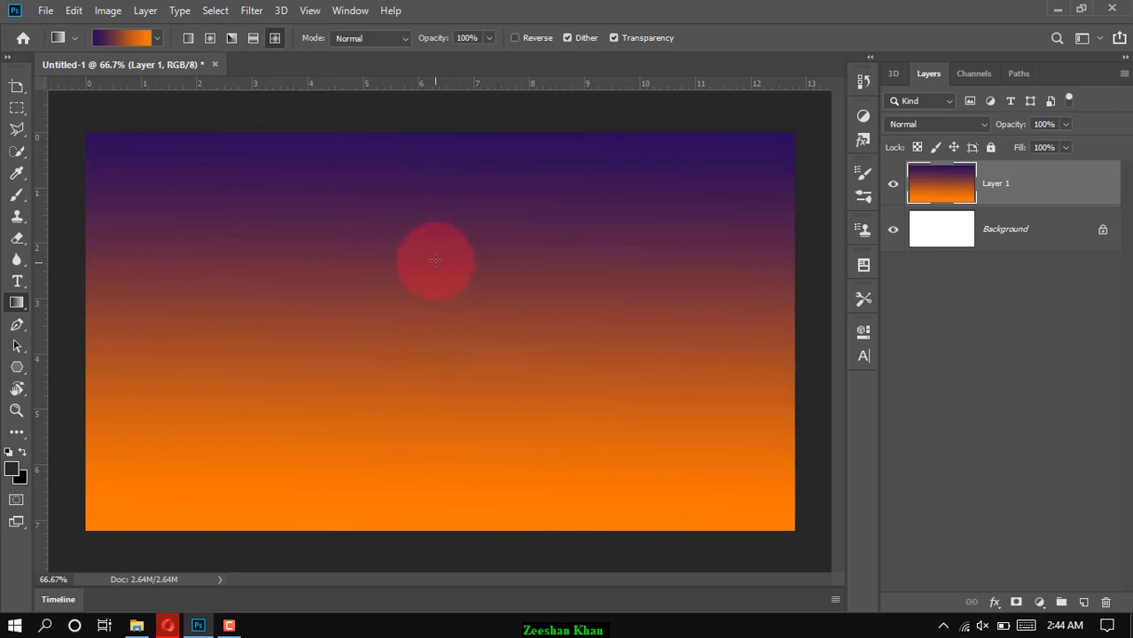
drag(435, 259, 436, 396)
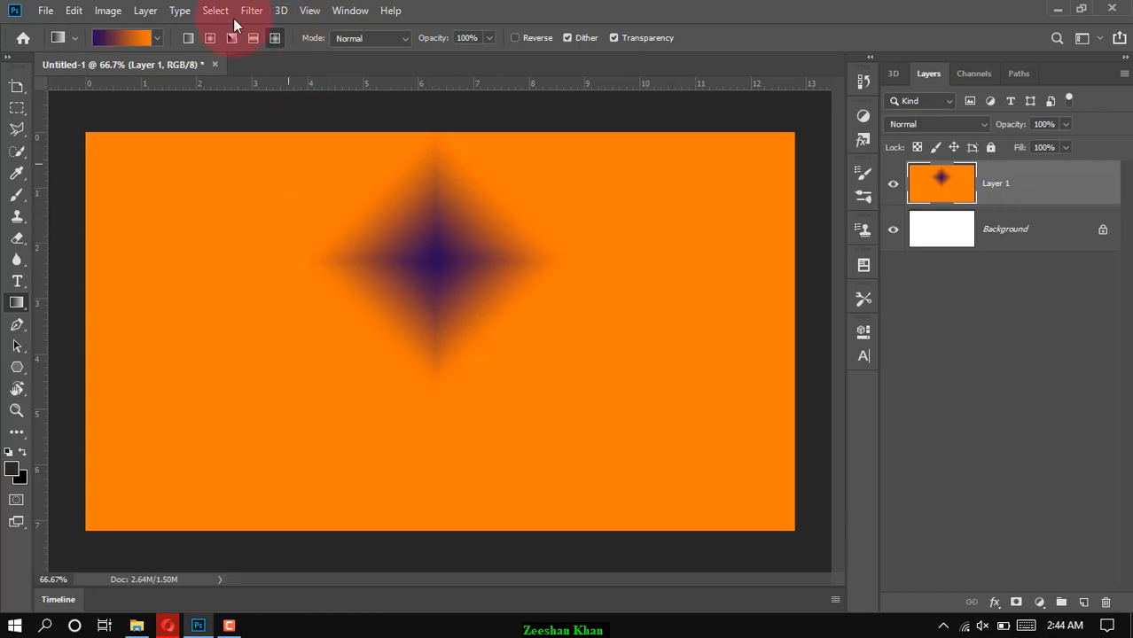
Open the Violet, Orange gradient for editing and change its starting violet colour stop to white.
click(157, 37)
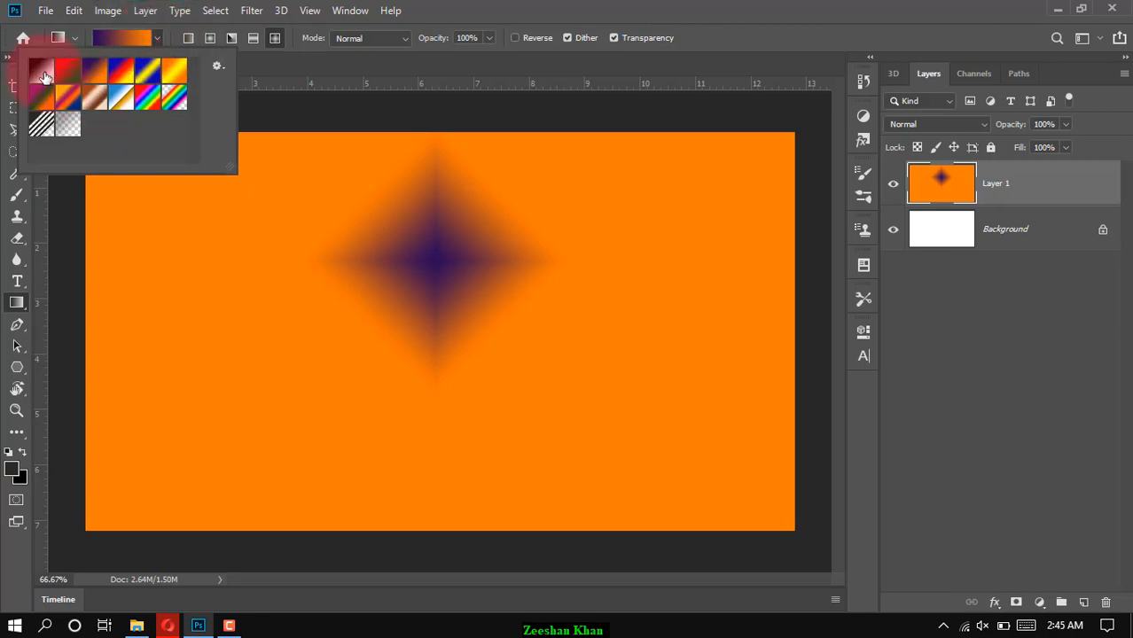
click(113, 41)
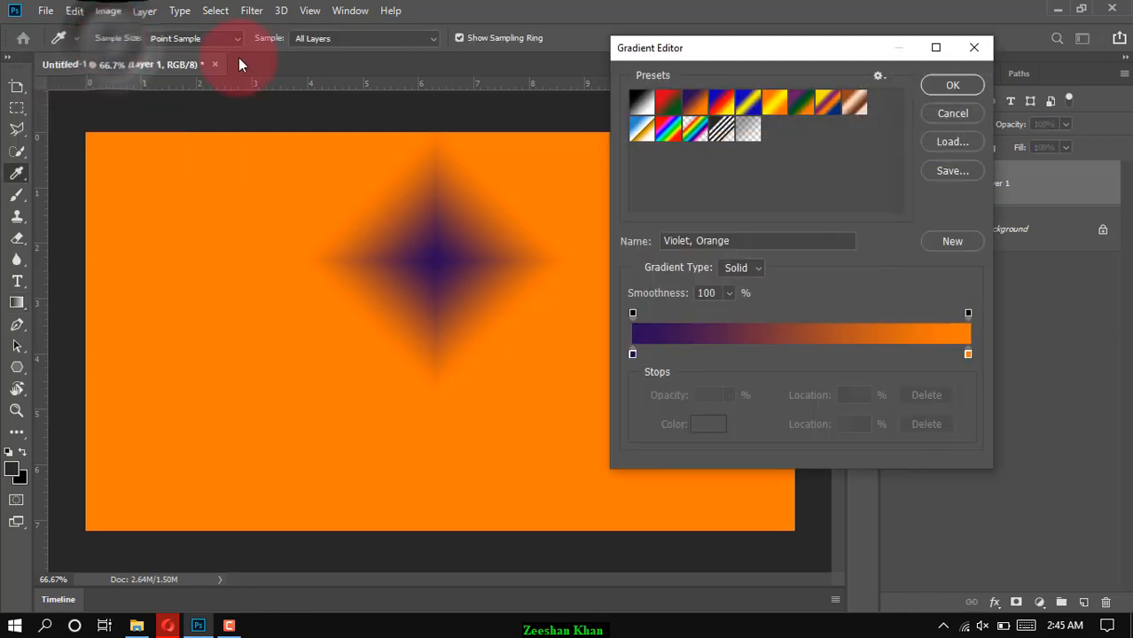
click(632, 354)
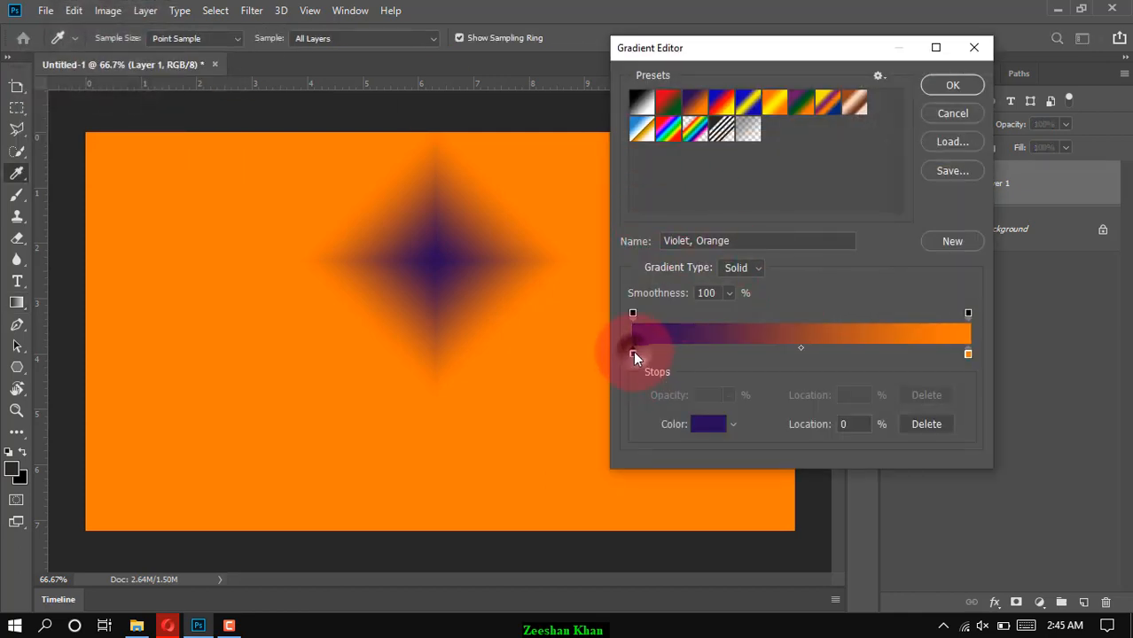
click(708, 426)
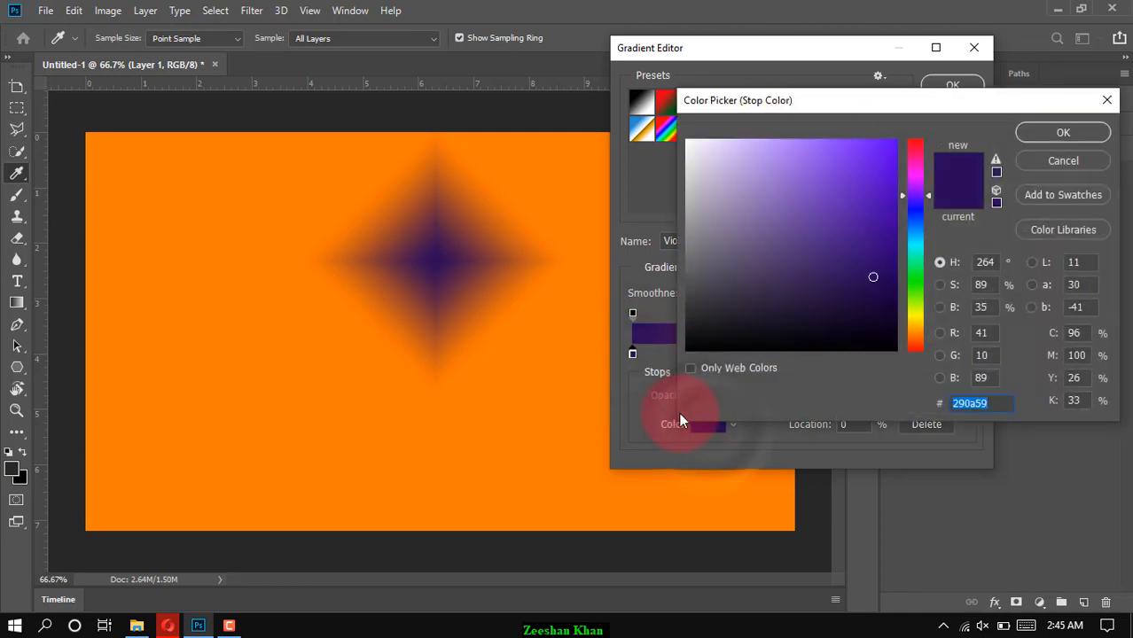
drag(739, 228, 674, 133)
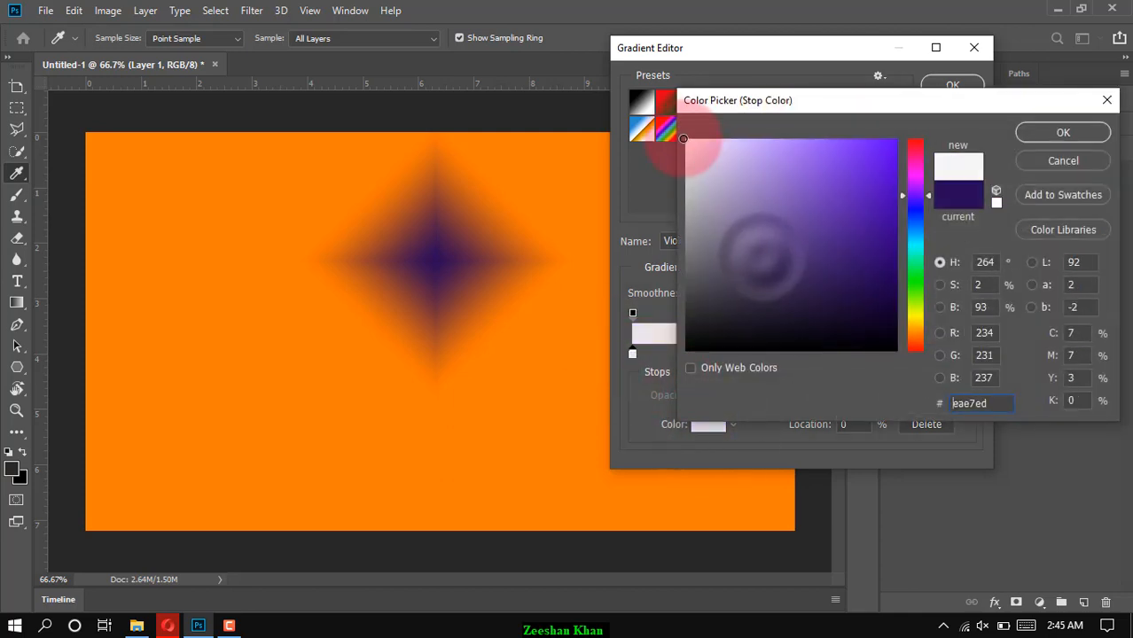
click(1060, 134)
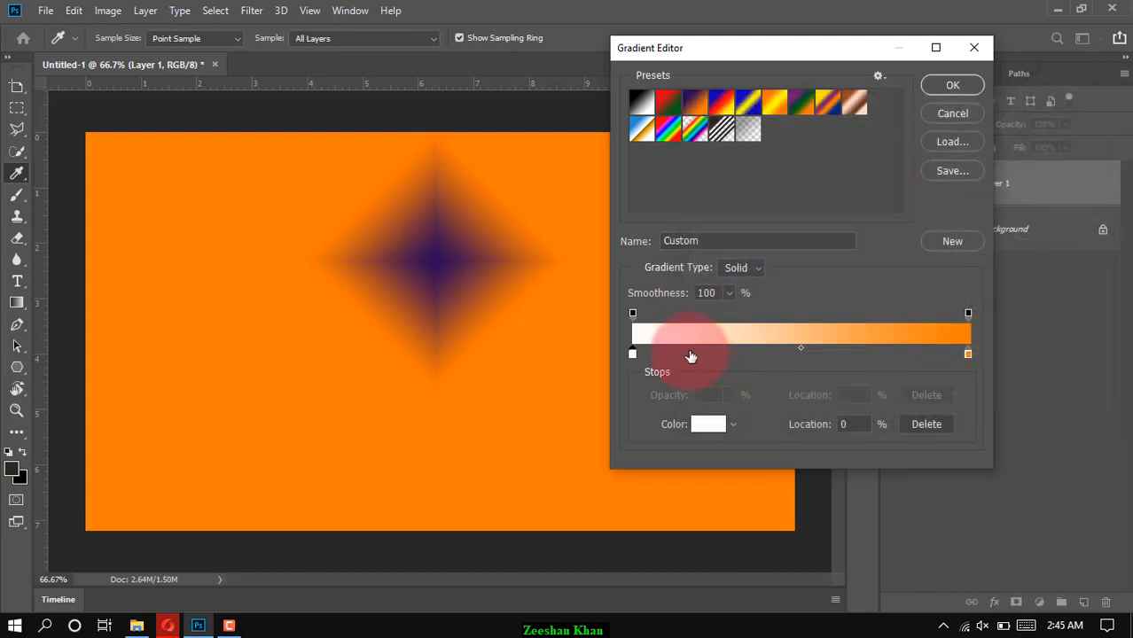
Add a colour stop at 34% in the custom gradient and set its colour to bright violet.
drag(692, 357, 755, 358)
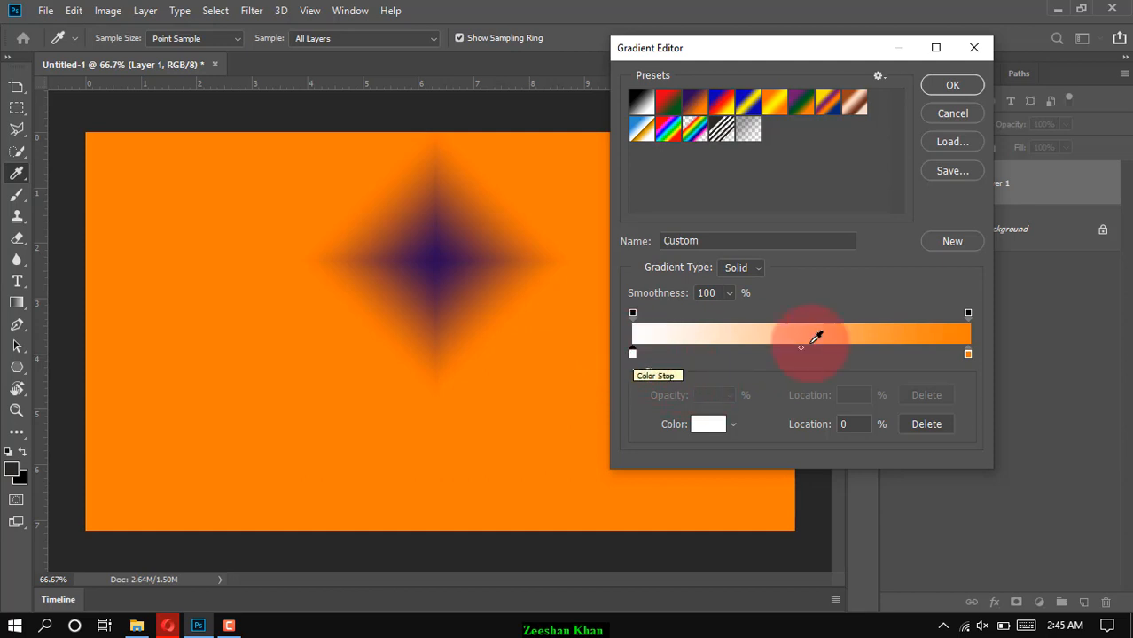
click(632, 353)
click(707, 425)
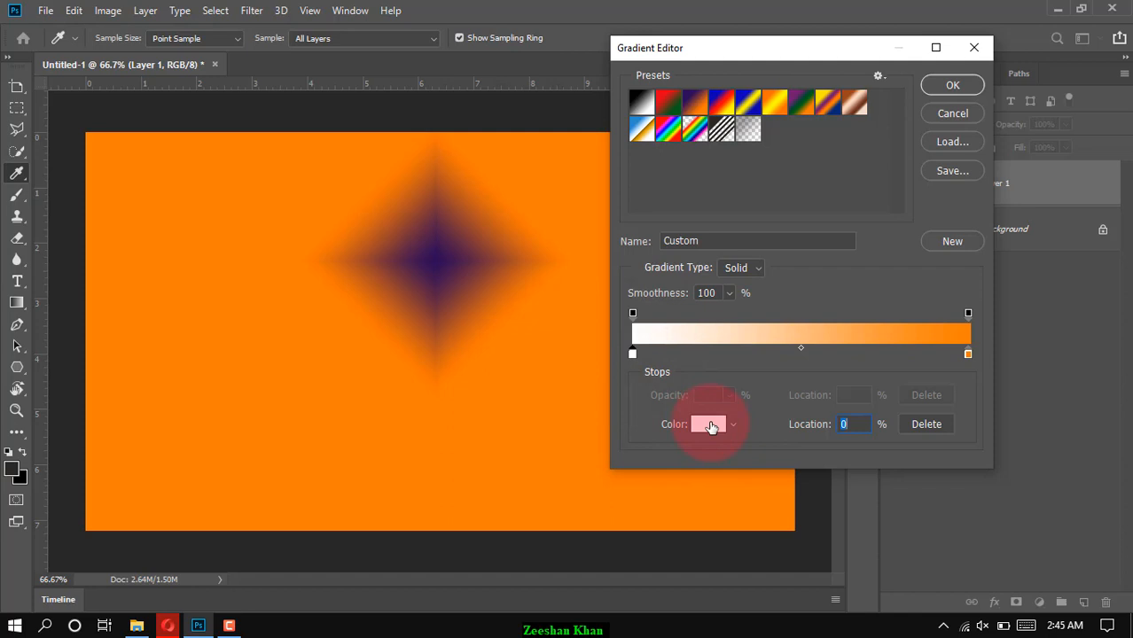
click(747, 355)
click(748, 355)
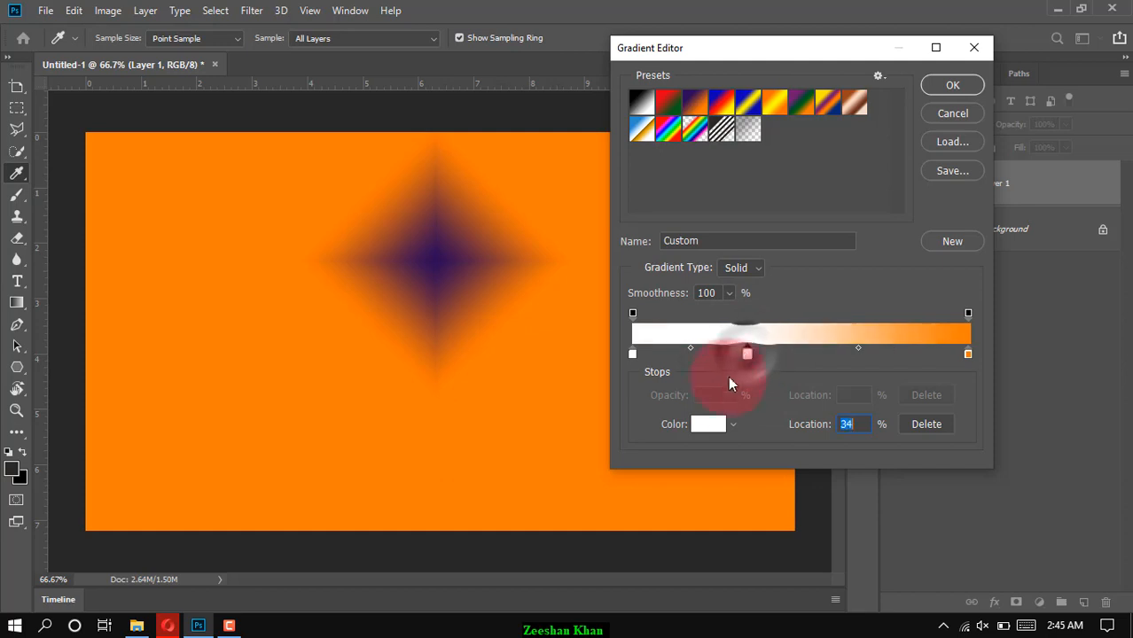
click(708, 424)
drag(775, 252, 824, 195)
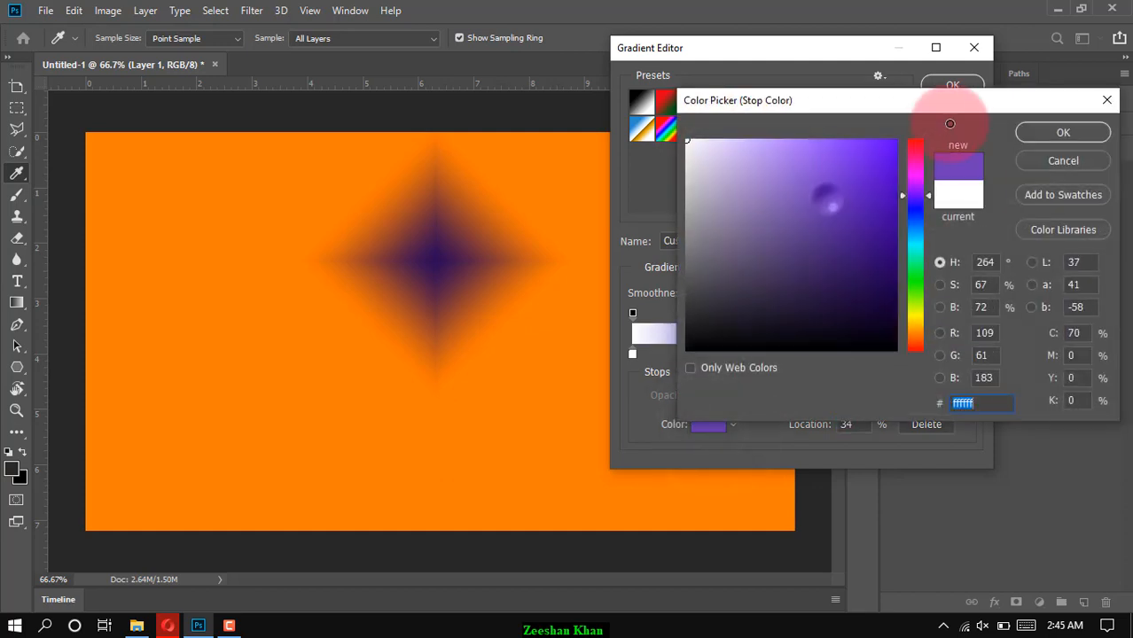
click(1053, 130)
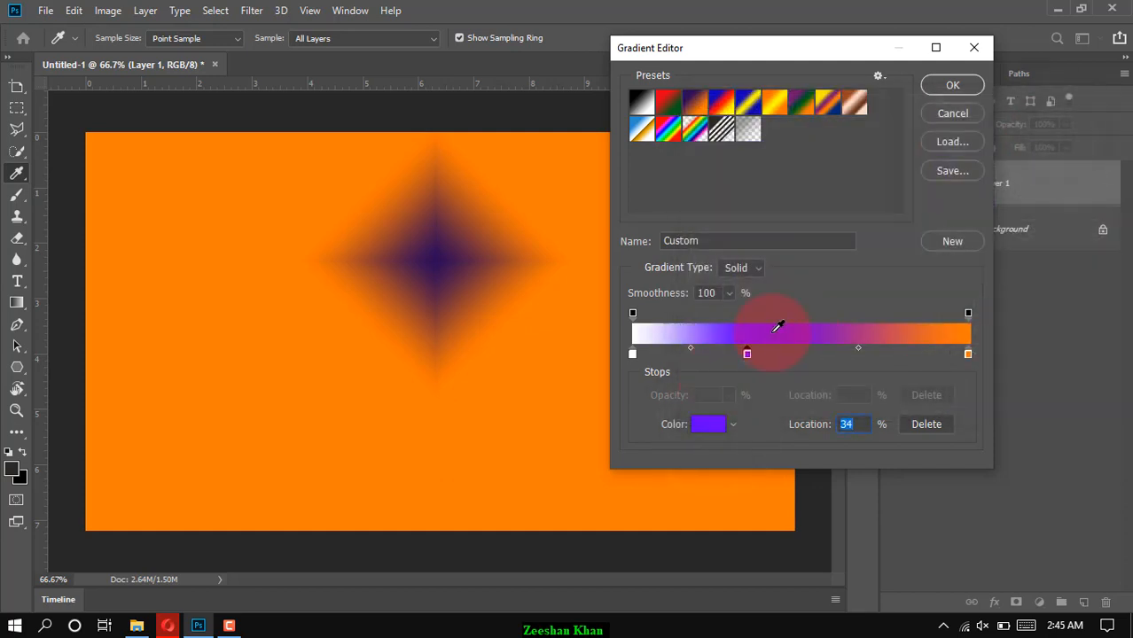
Add a colour stop near the orange end of the custom gradient, and remove it along with the violet stop at 34%.
click(912, 354)
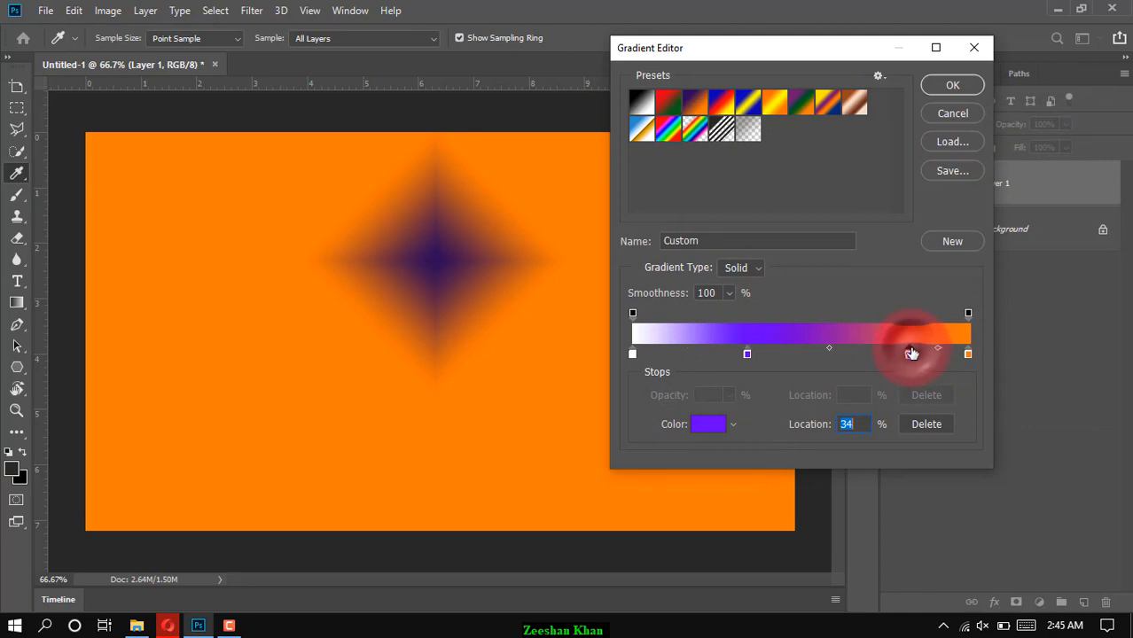
click(910, 354)
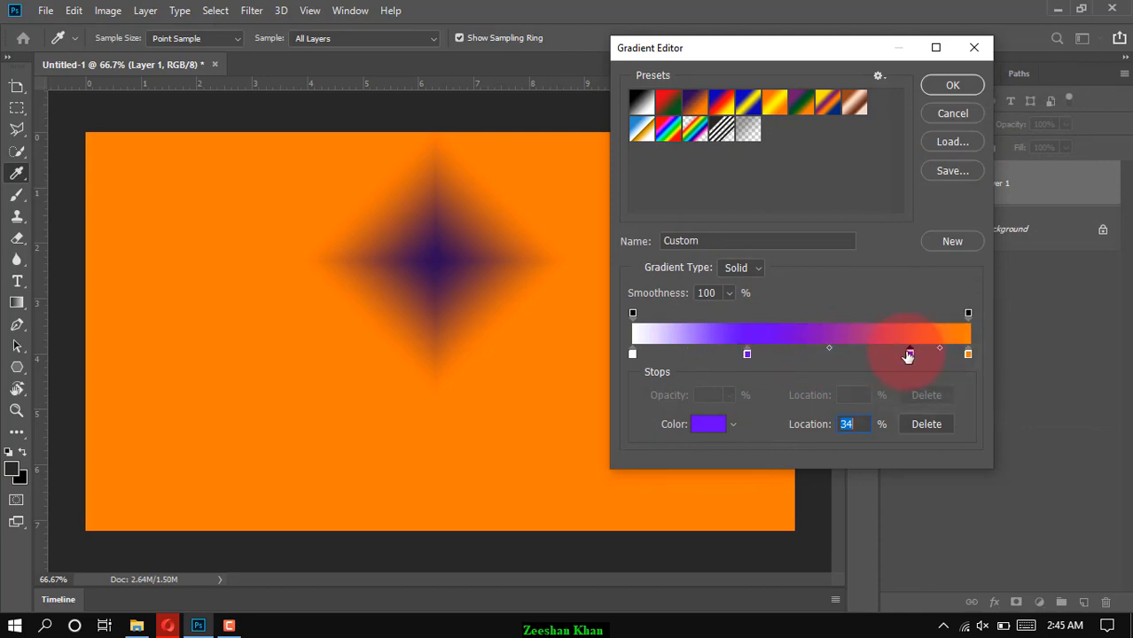
click(861, 327)
drag(910, 354, 910, 404)
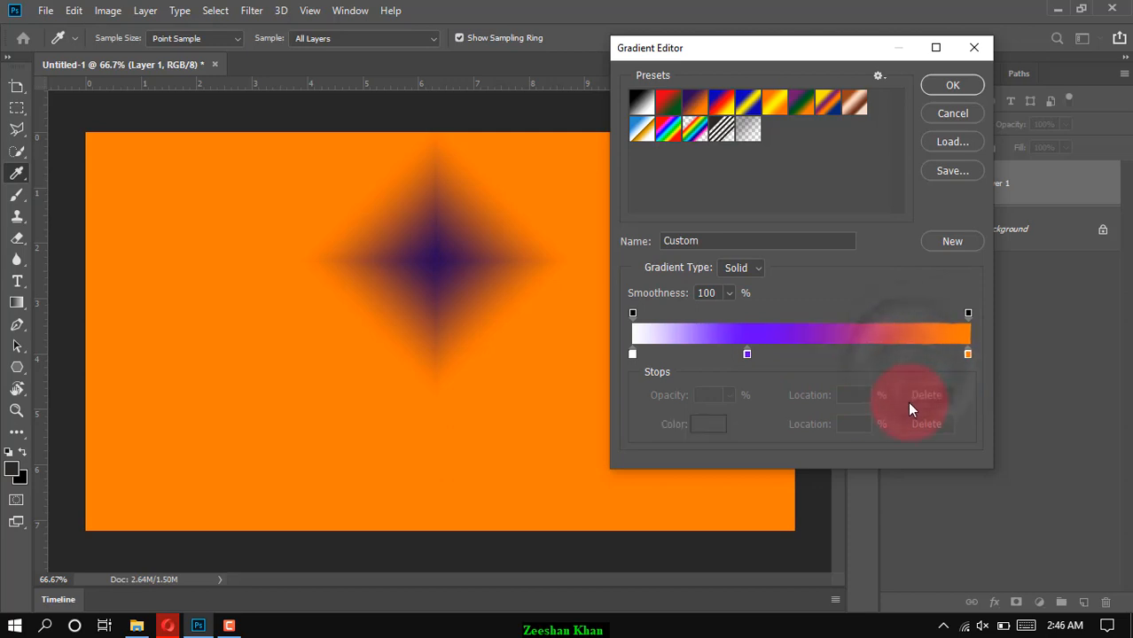
drag(748, 355, 736, 385)
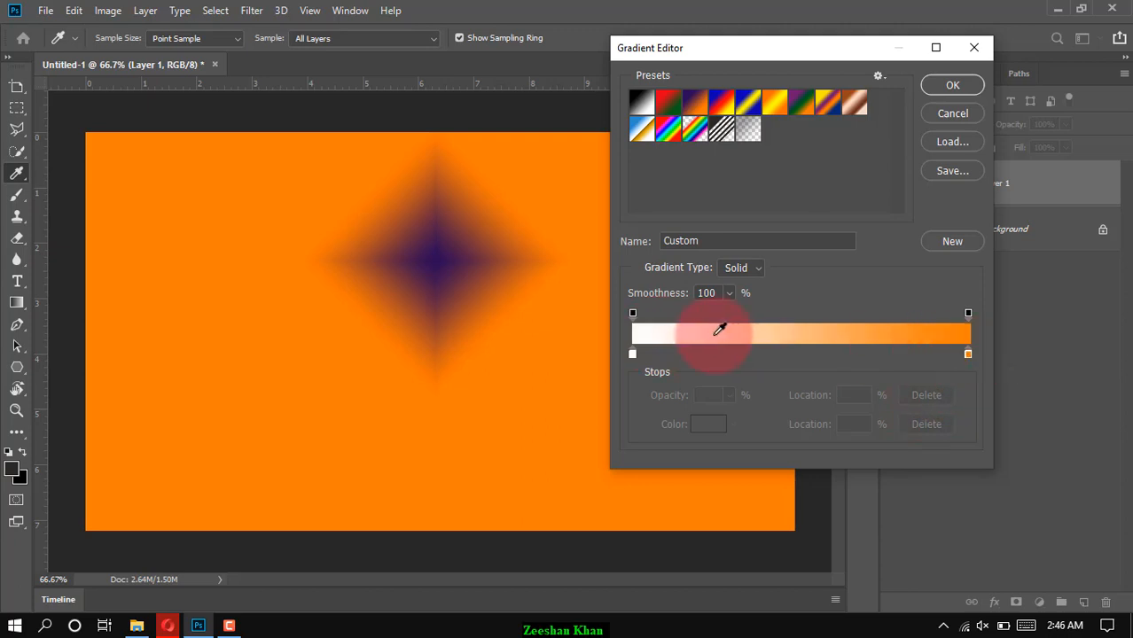
Change the gradient's orange end stop to violet 5400ff and draw the Diamond gradient from the canvas centre downward.
click(967, 356)
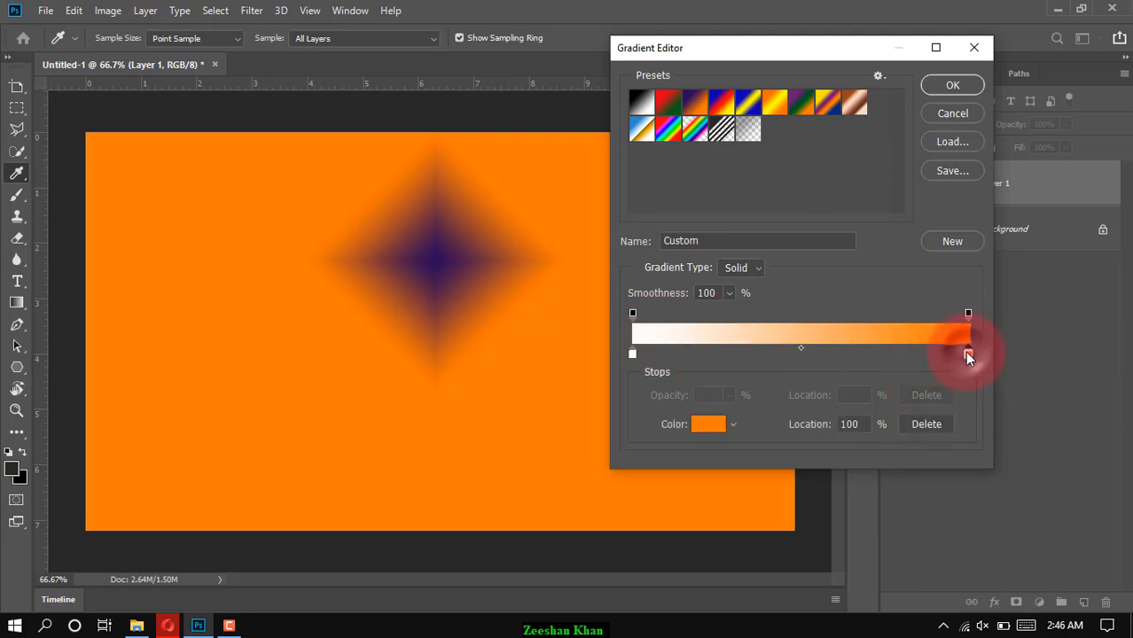
click(710, 423)
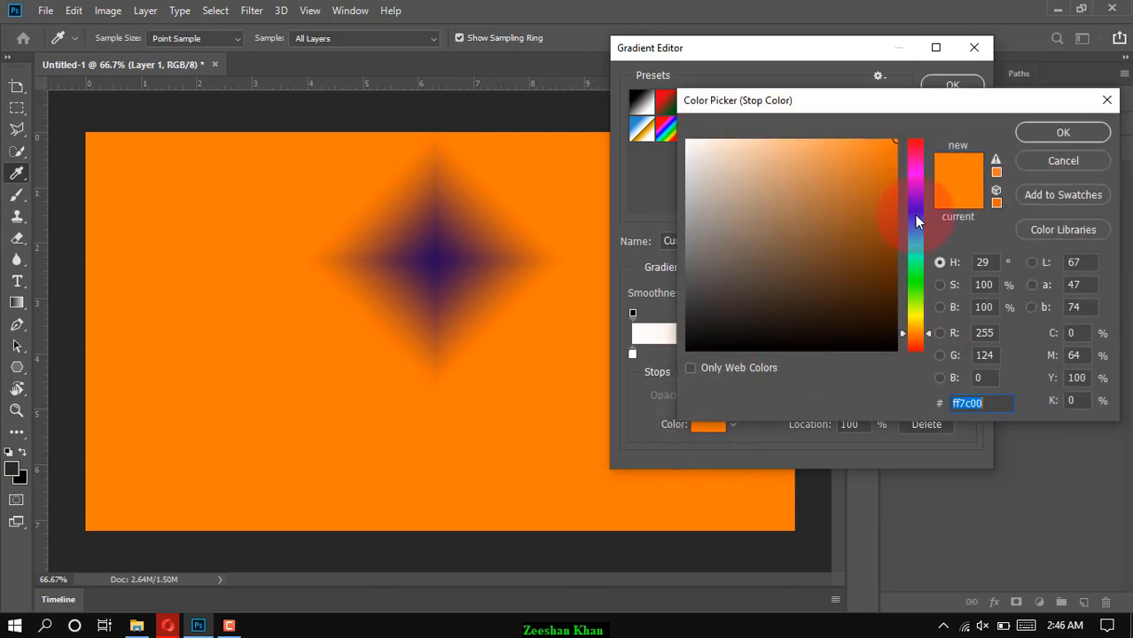
click(914, 216)
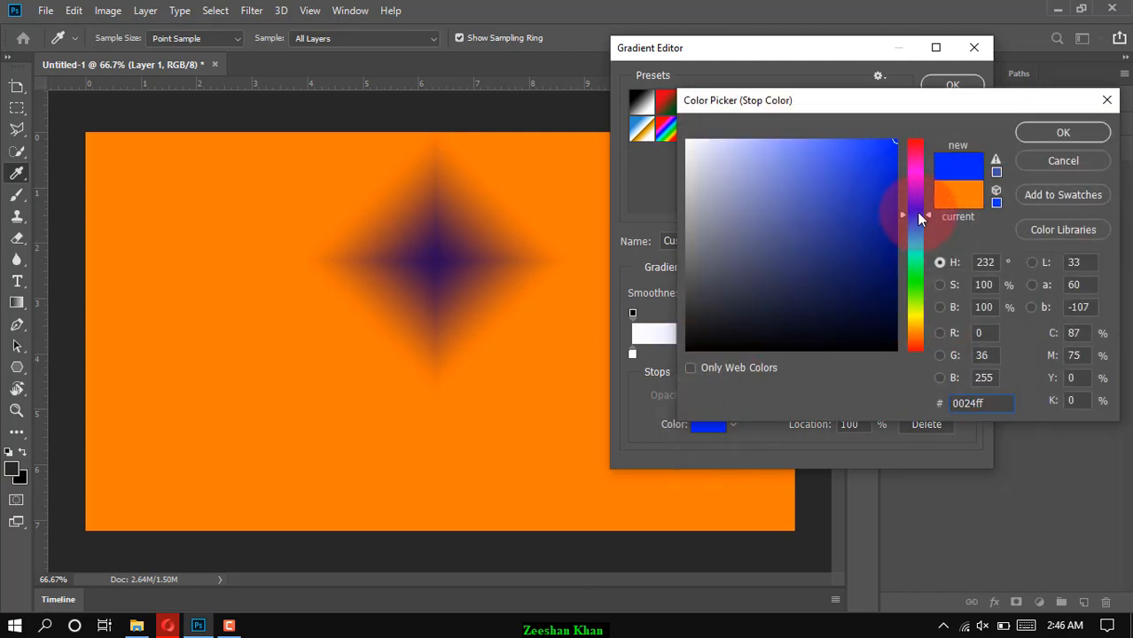
drag(915, 212, 915, 198)
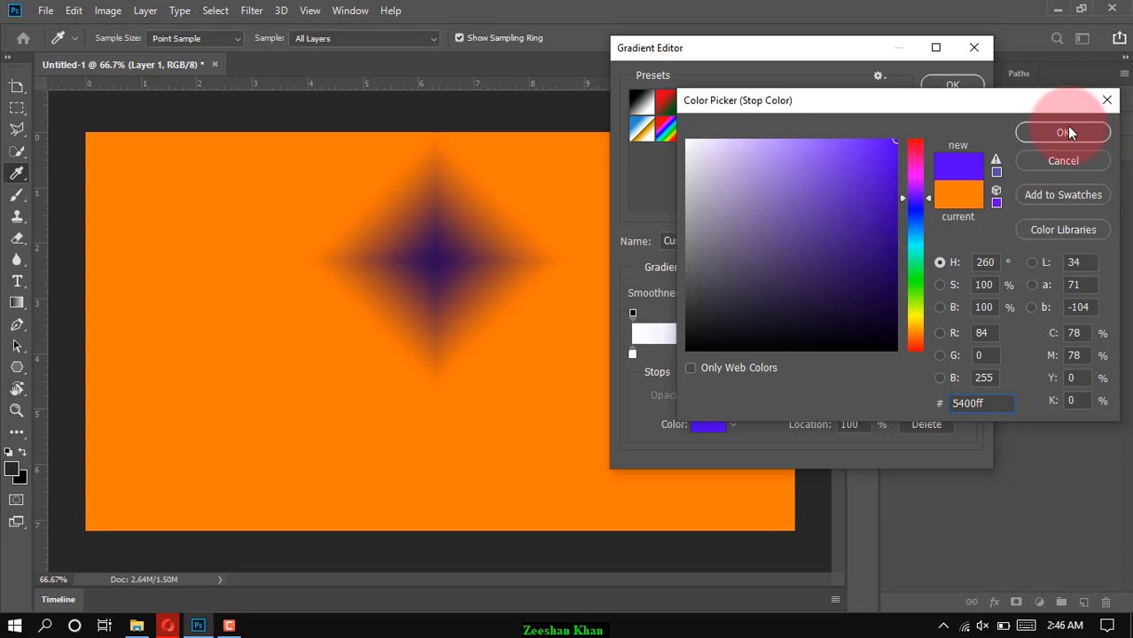
click(1063, 132)
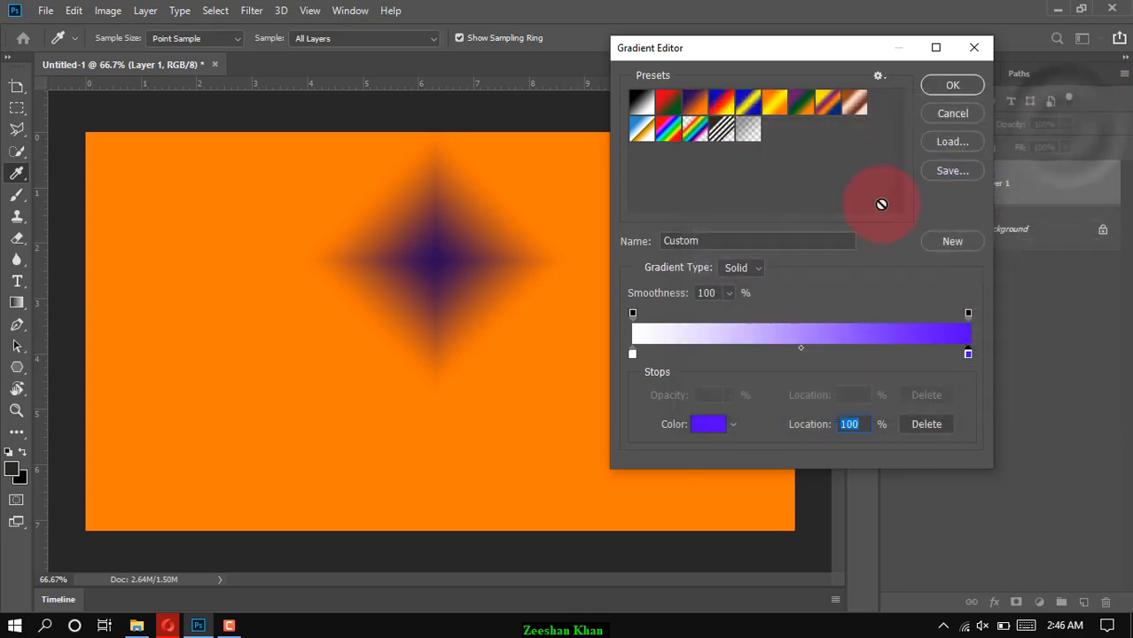
click(945, 87)
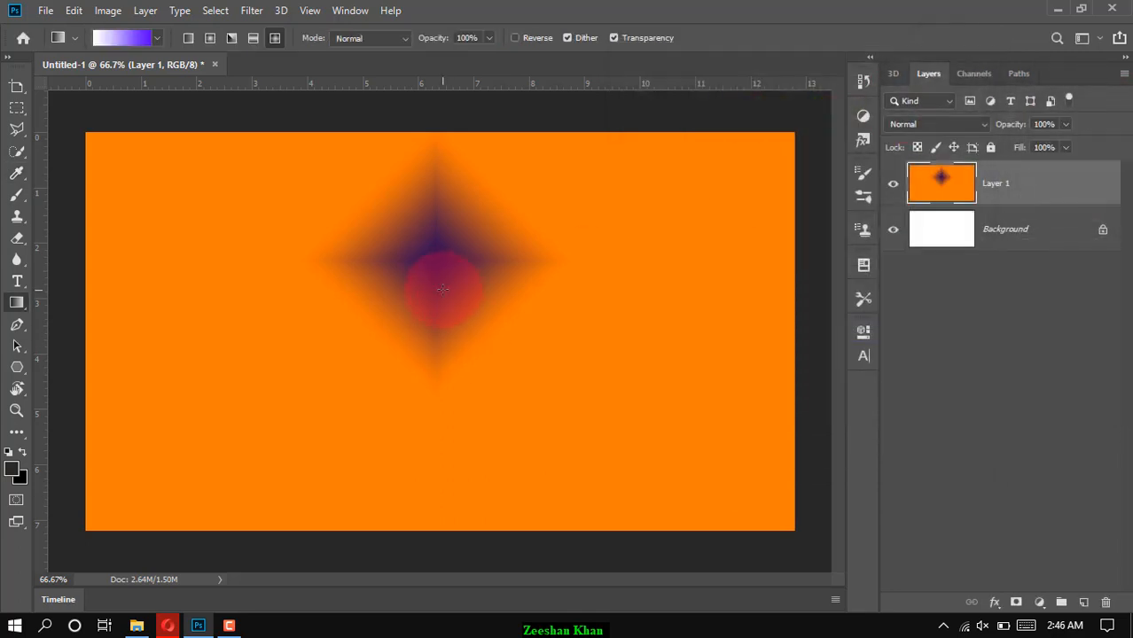
drag(434, 289, 432, 403)
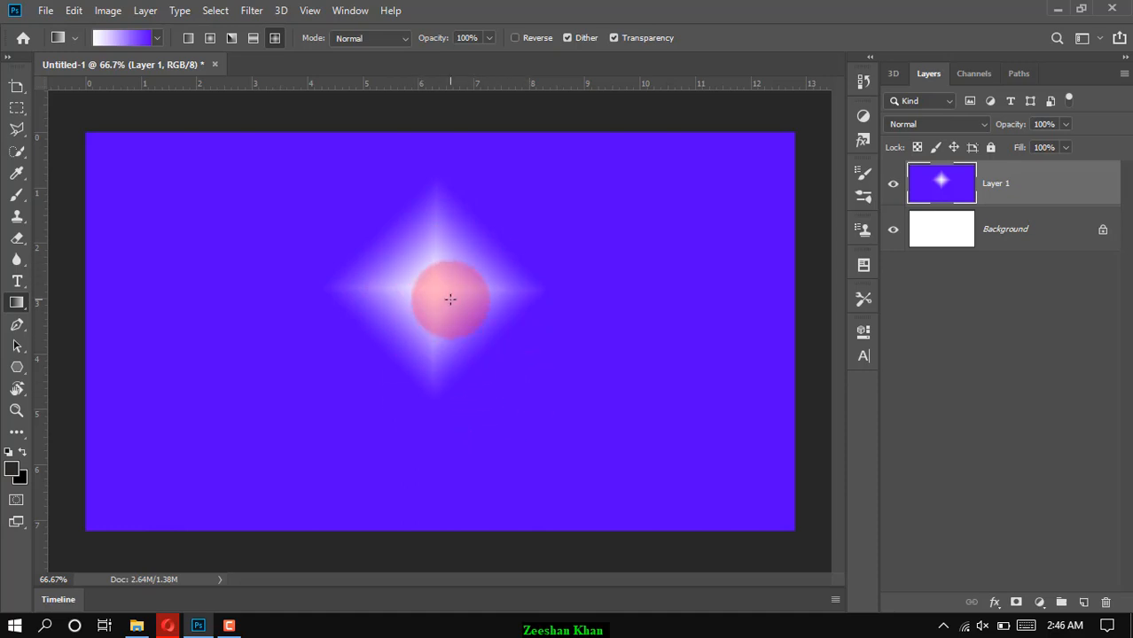
Choose the blue-red-yellow preset and draw it as Diamond, first downward from the upper middle, then sideways from near the canvas centre.
click(156, 38)
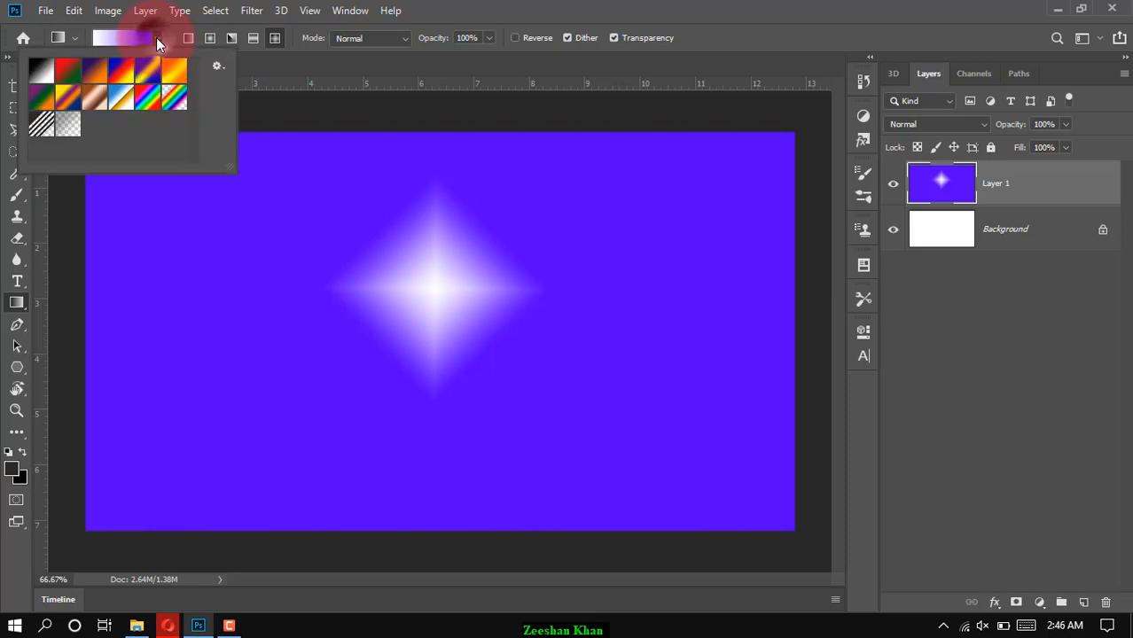
click(122, 70)
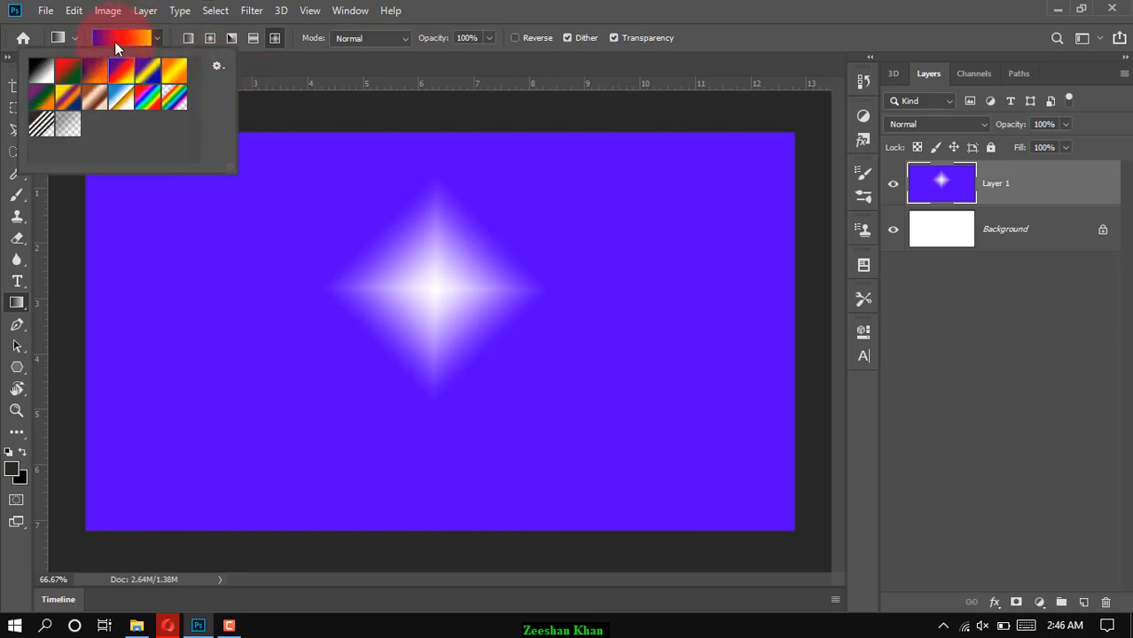
click(445, 6)
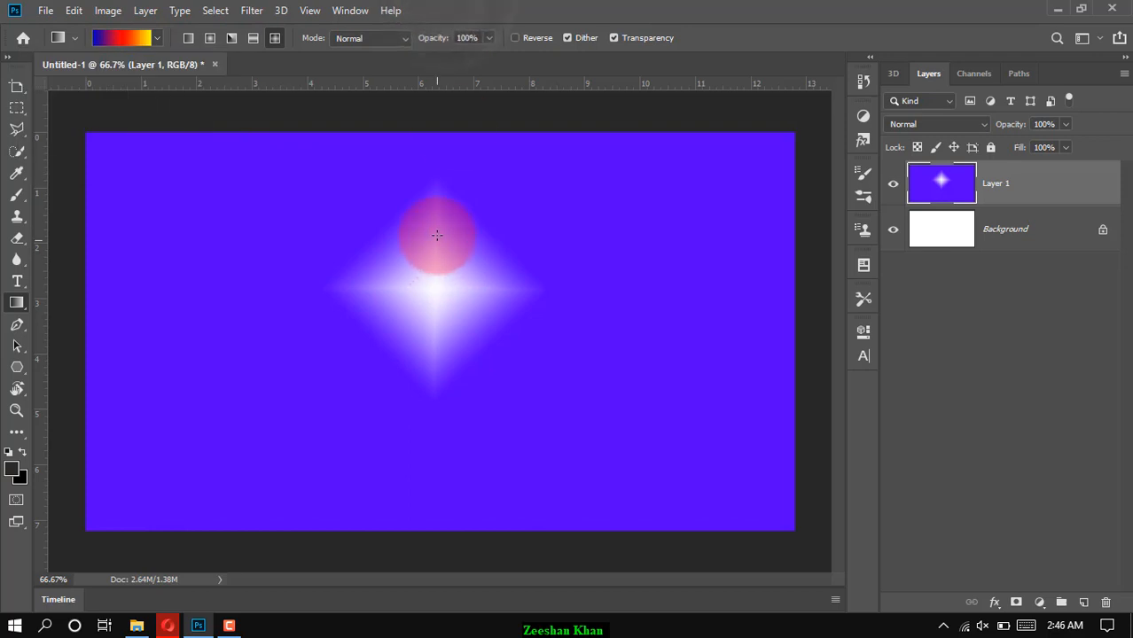
drag(437, 227, 435, 397)
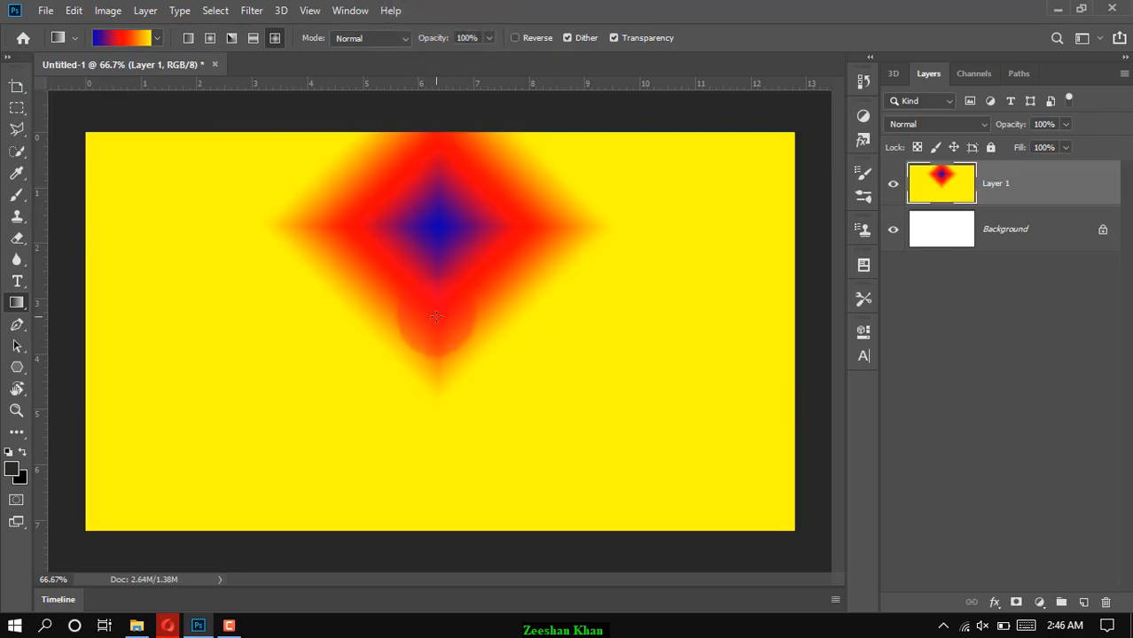
drag(435, 317, 598, 318)
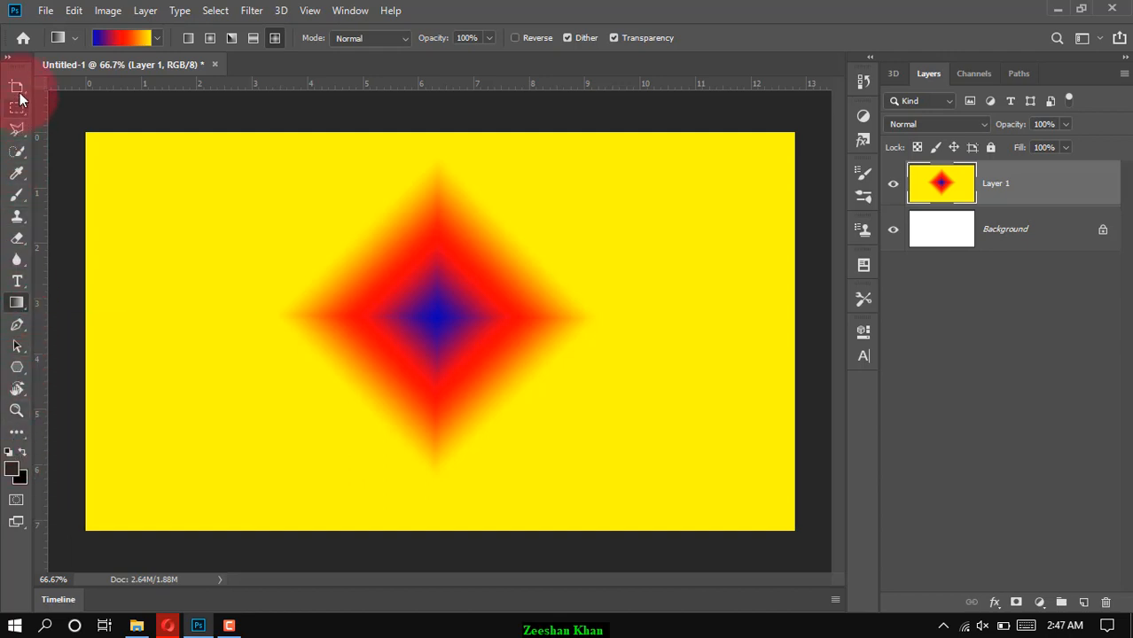
Crop the canvas to a smaller rectangle around the diamond, trimming mostly the left and right sides.
drag(19, 88, 77, 101)
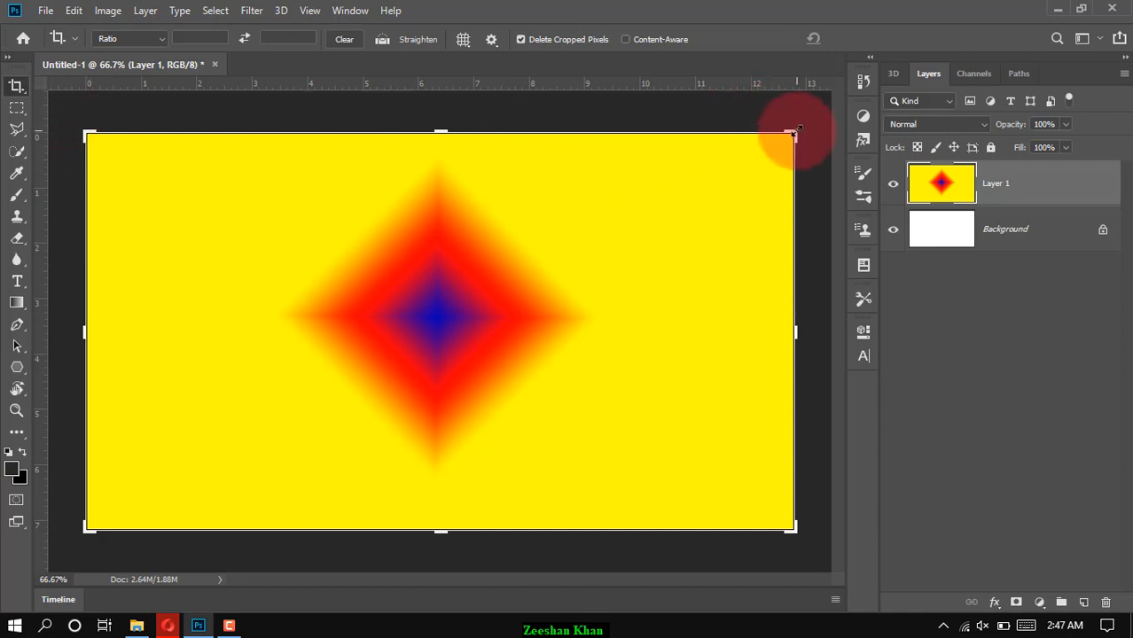
drag(795, 131, 724, 133)
drag(158, 525, 226, 514)
key(ctrl+r)
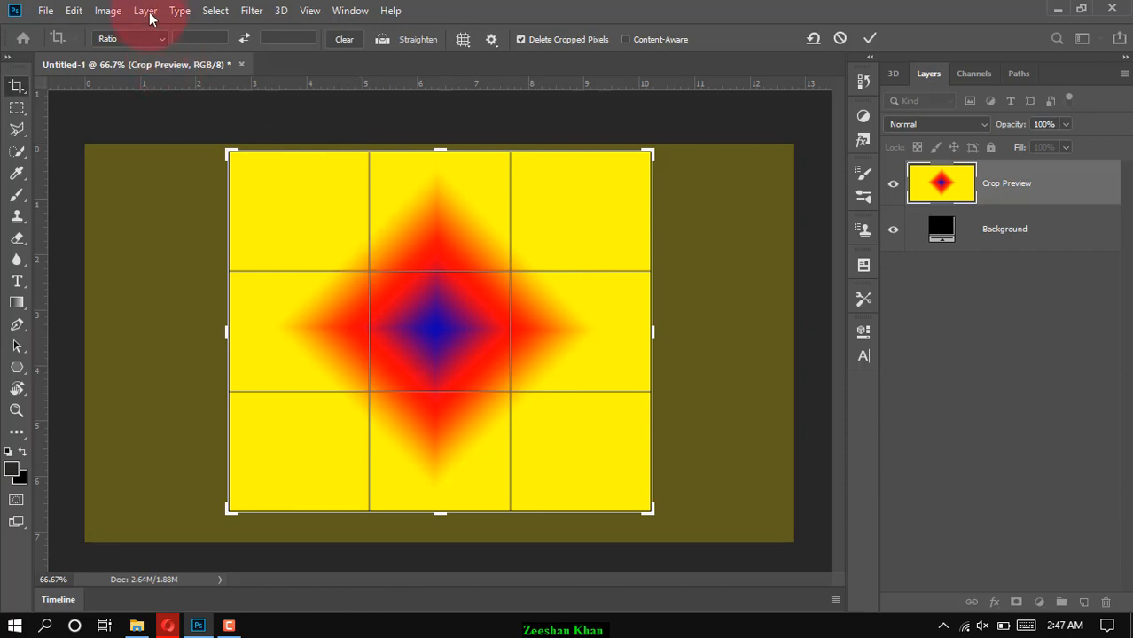
click(112, 12)
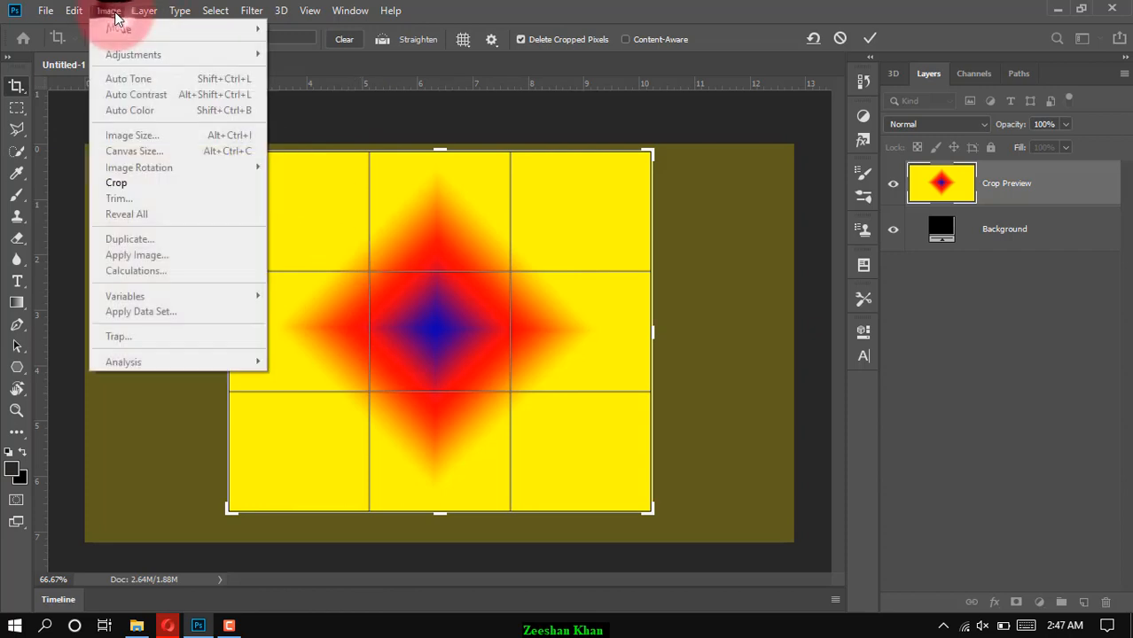
click(149, 181)
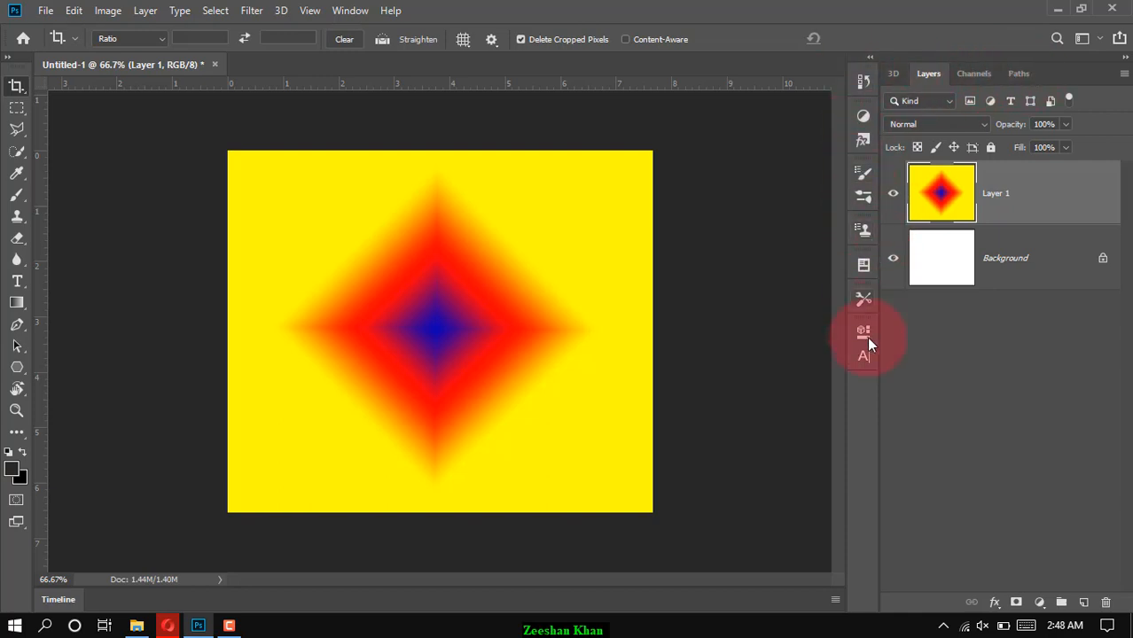
Show the Swatches panel and dock it with the Layers panel group after Paths.
click(353, 13)
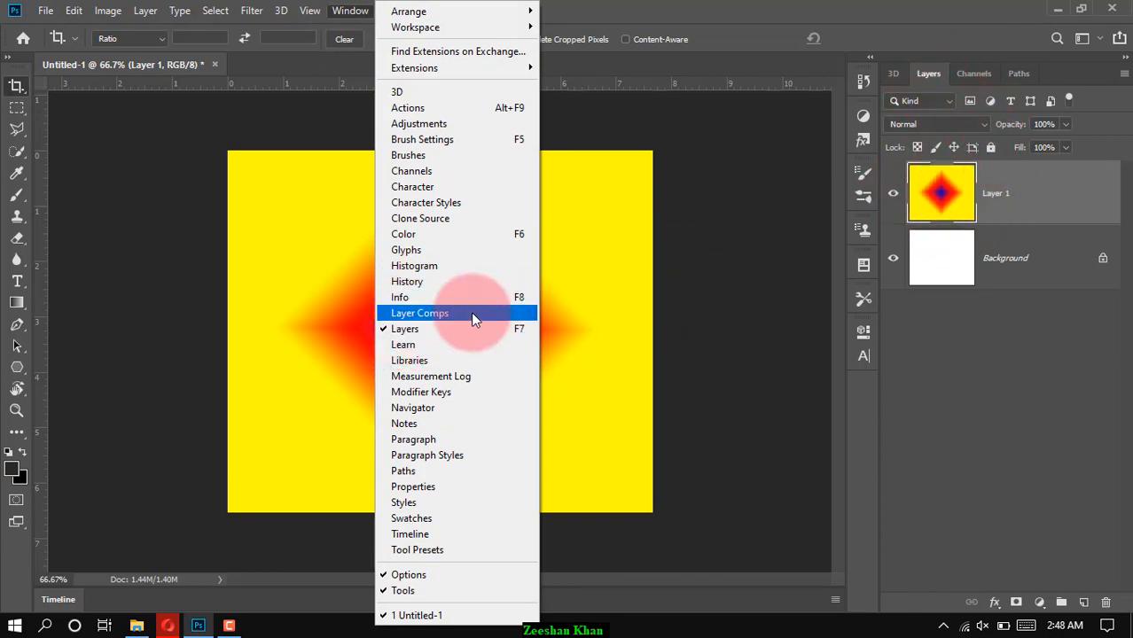
click(434, 517)
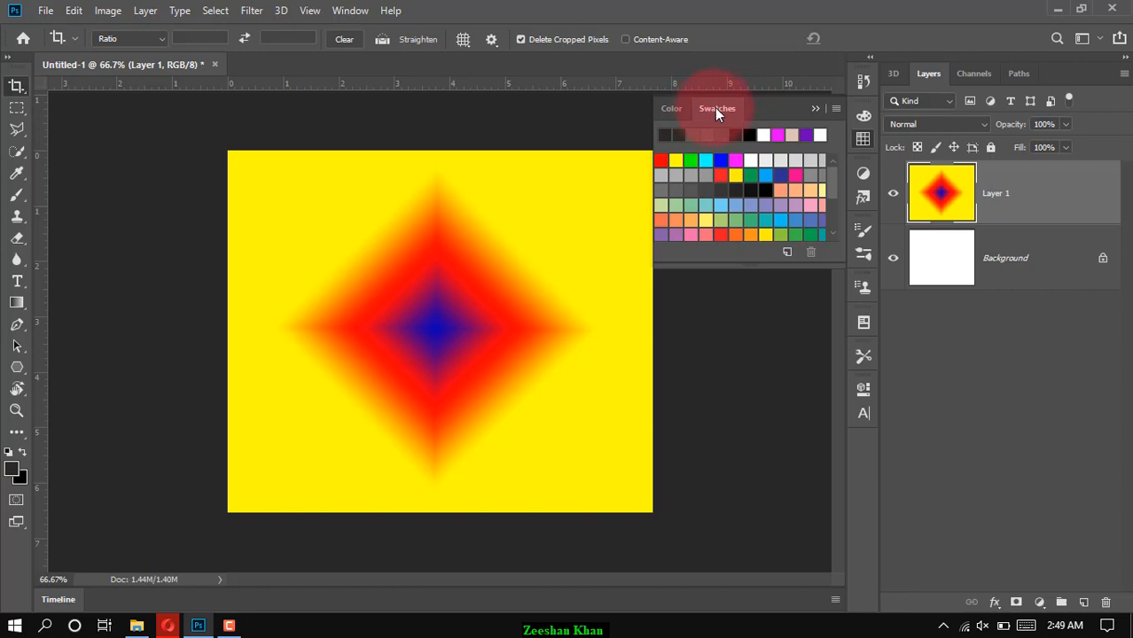
drag(716, 108, 1061, 73)
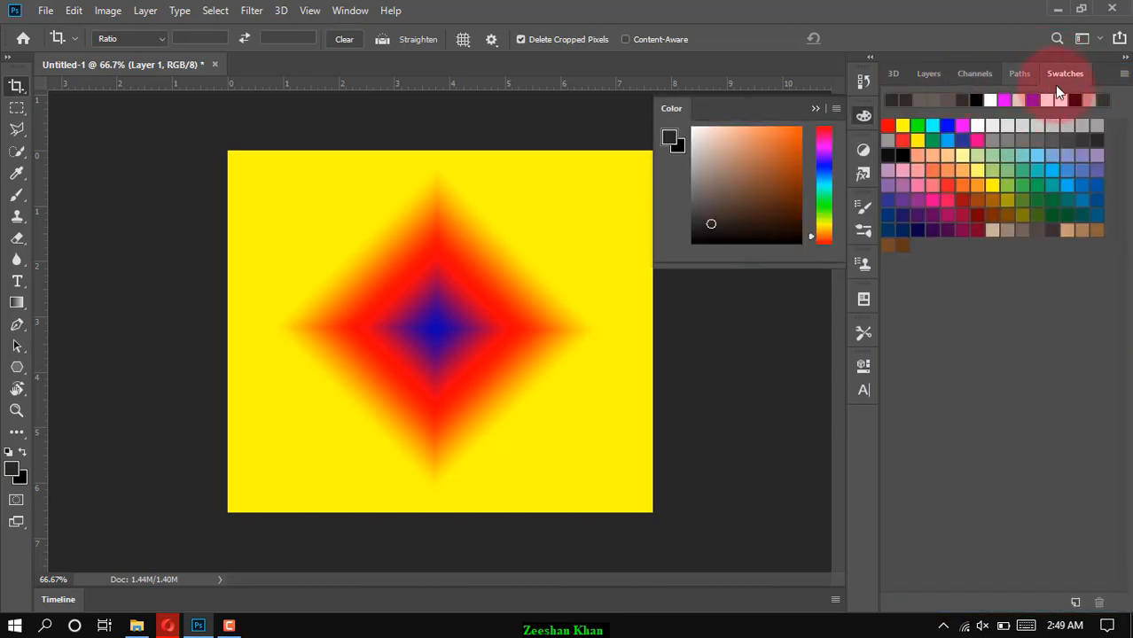
Move Swatches into the collapsed icon column below the Character panel, try expanding and collapsing it, and bring the Layers panel back to the front.
drag(1063, 76, 867, 433)
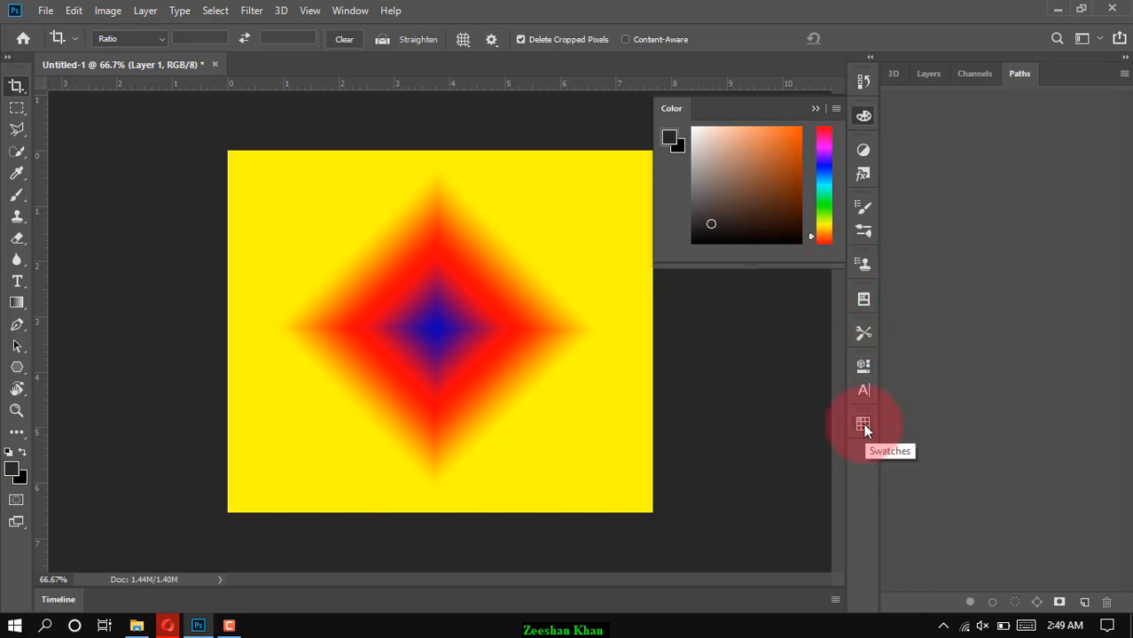
click(863, 425)
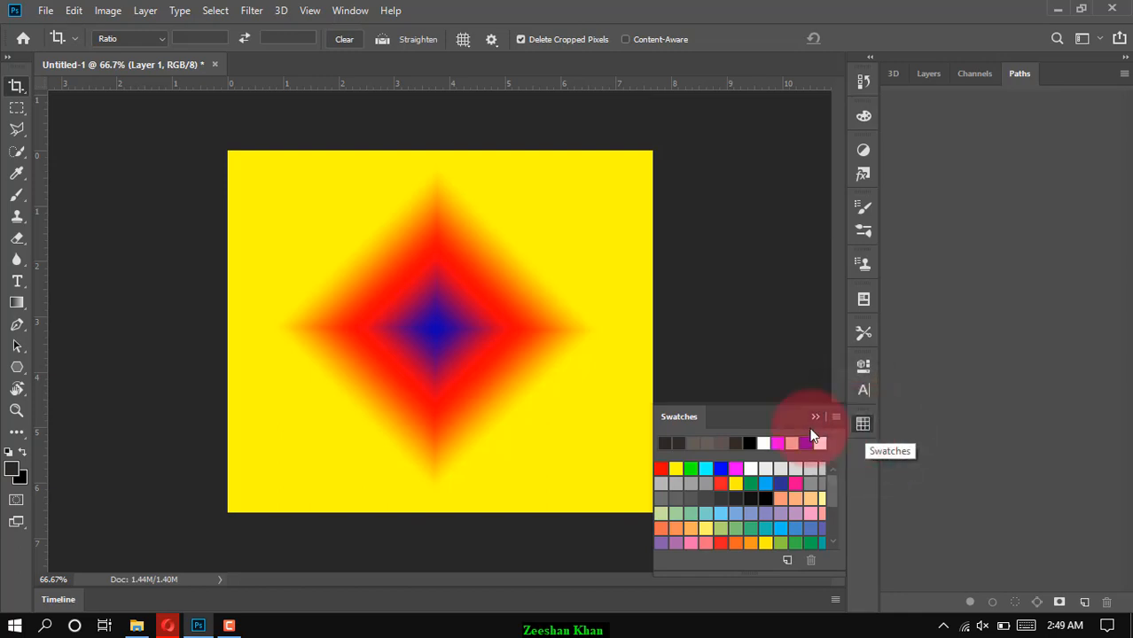
click(861, 426)
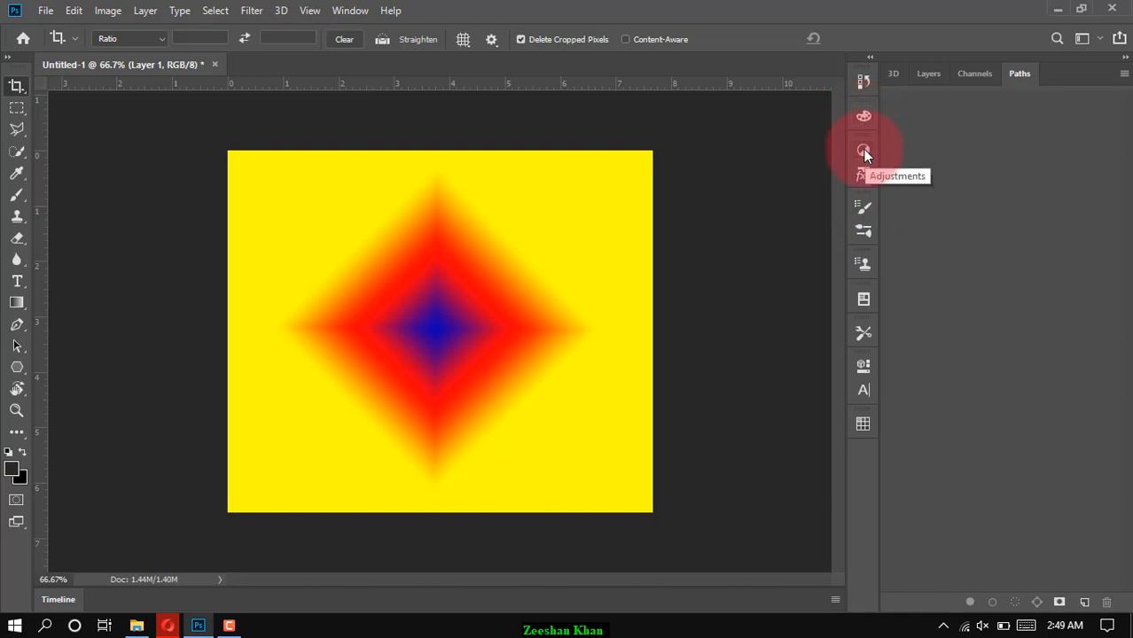
click(928, 75)
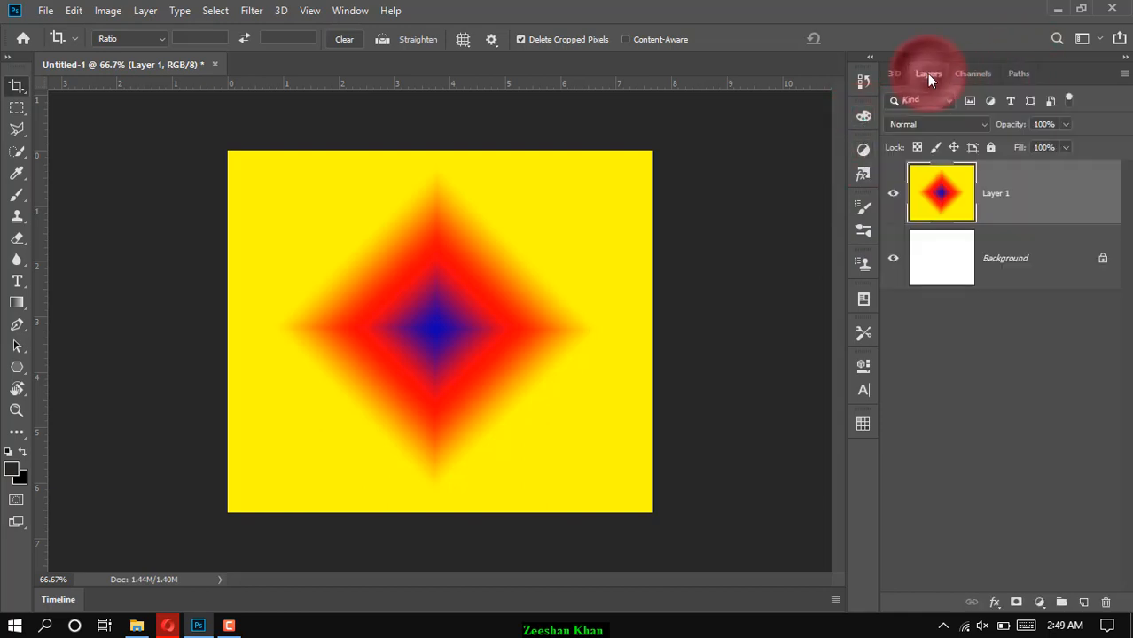